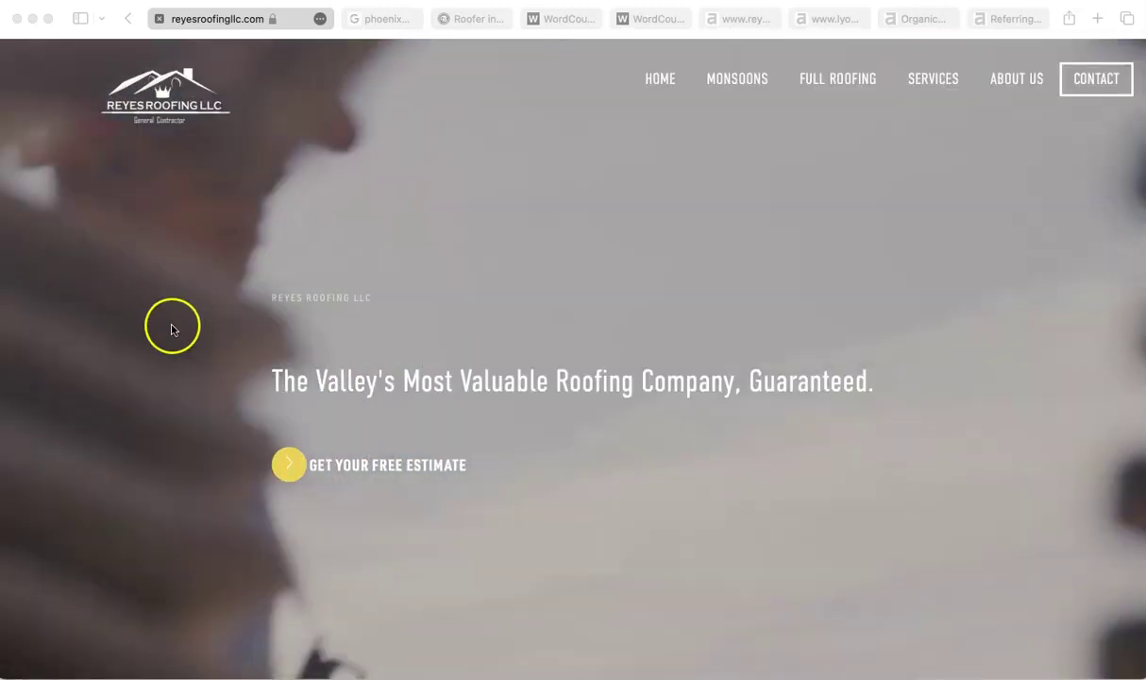
Step: Review the Reyes Roofing homepage, covering its credentials, monsoon, services and full roofing sections, and return to the start of the page
{"action": "scroll", "coordinate": [196, 395], "scroll_direction": "down", "scroll_amount": 1}
{"action": "scroll", "coordinate": [196, 394], "scroll_direction": "down", "scroll_amount": 3}
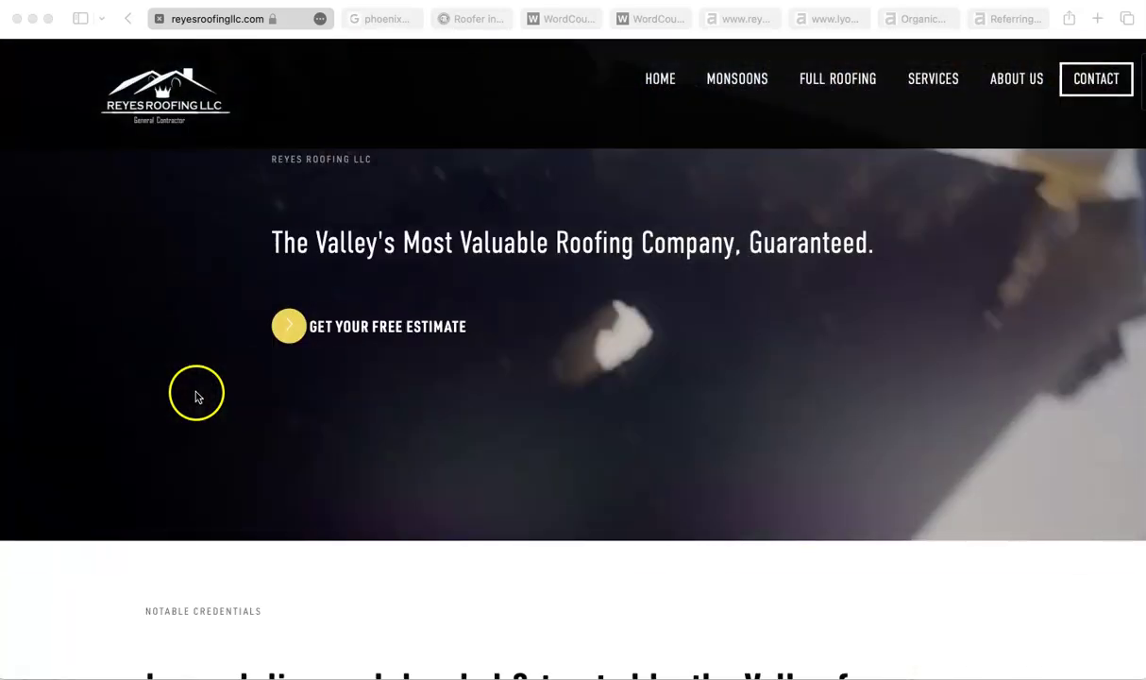
{"action": "scroll", "coordinate": [196, 394], "scroll_direction": "up", "scroll_amount": 3}
{"action": "scroll", "coordinate": [196, 394], "scroll_direction": "down", "scroll_amount": 5}
{"action": "scroll", "coordinate": [196, 397], "scroll_direction": "down", "scroll_amount": 10}
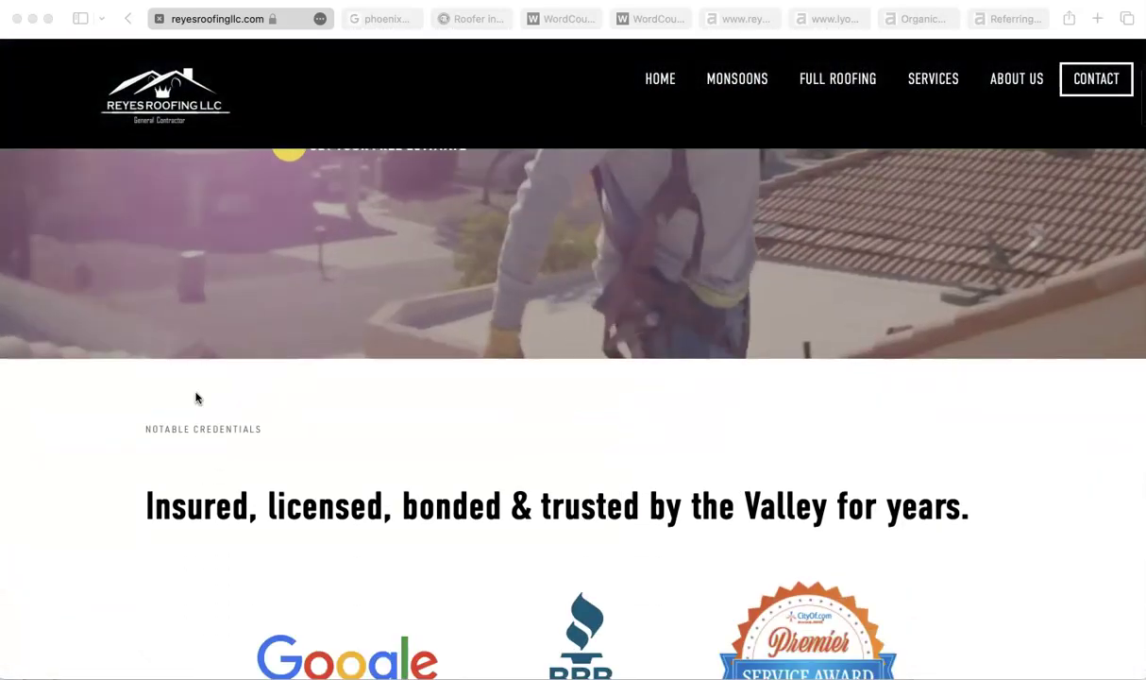
{"action": "scroll", "coordinate": [196, 397], "scroll_direction": "down", "scroll_amount": 5}
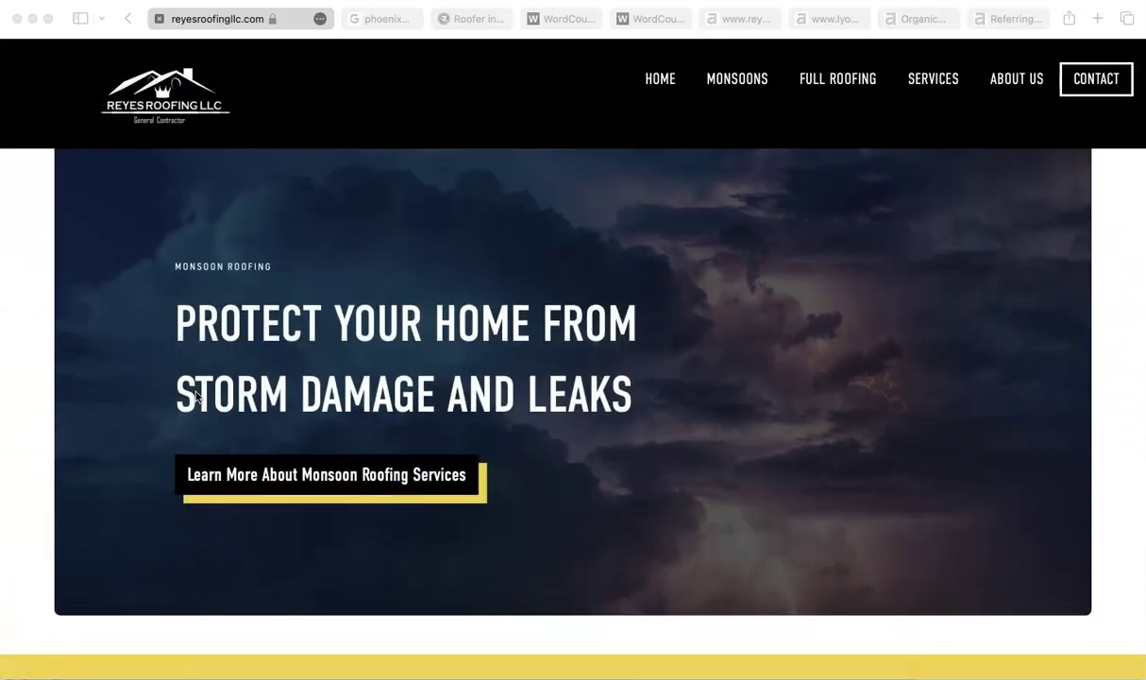
{"action": "scroll", "coordinate": [196, 398], "scroll_direction": "down", "scroll_amount": 20}
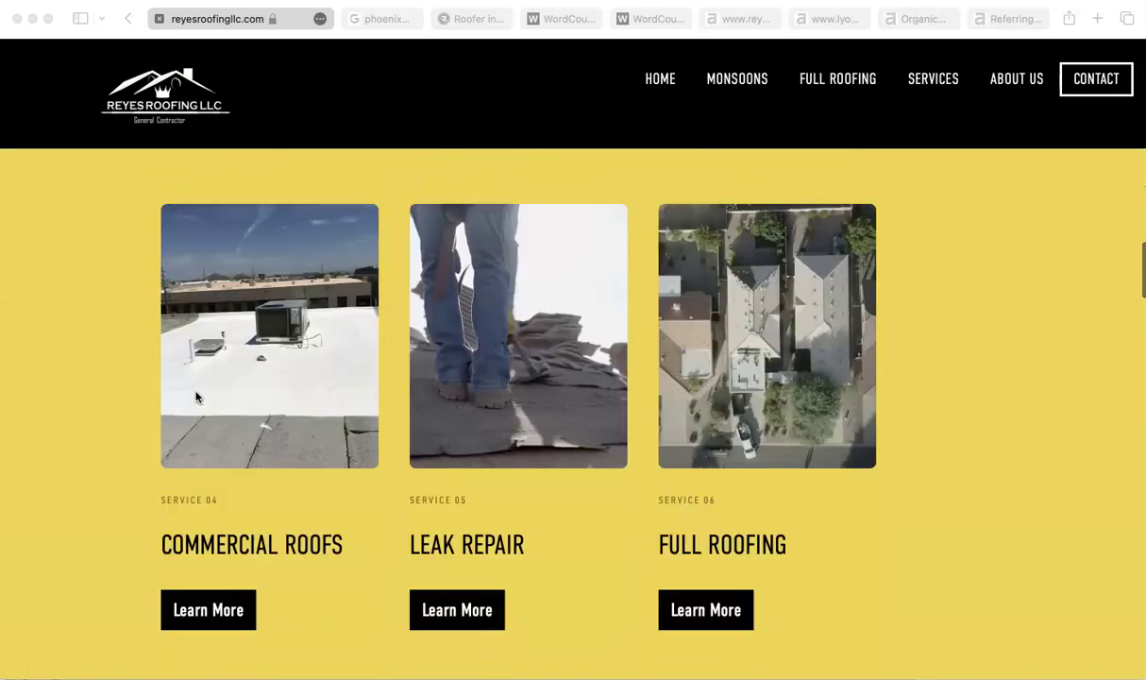
{"action": "scroll", "coordinate": [196, 398], "scroll_direction": "down", "scroll_amount": 8}
{"action": "scroll", "coordinate": [196, 397], "scroll_direction": "down", "scroll_amount": 1}
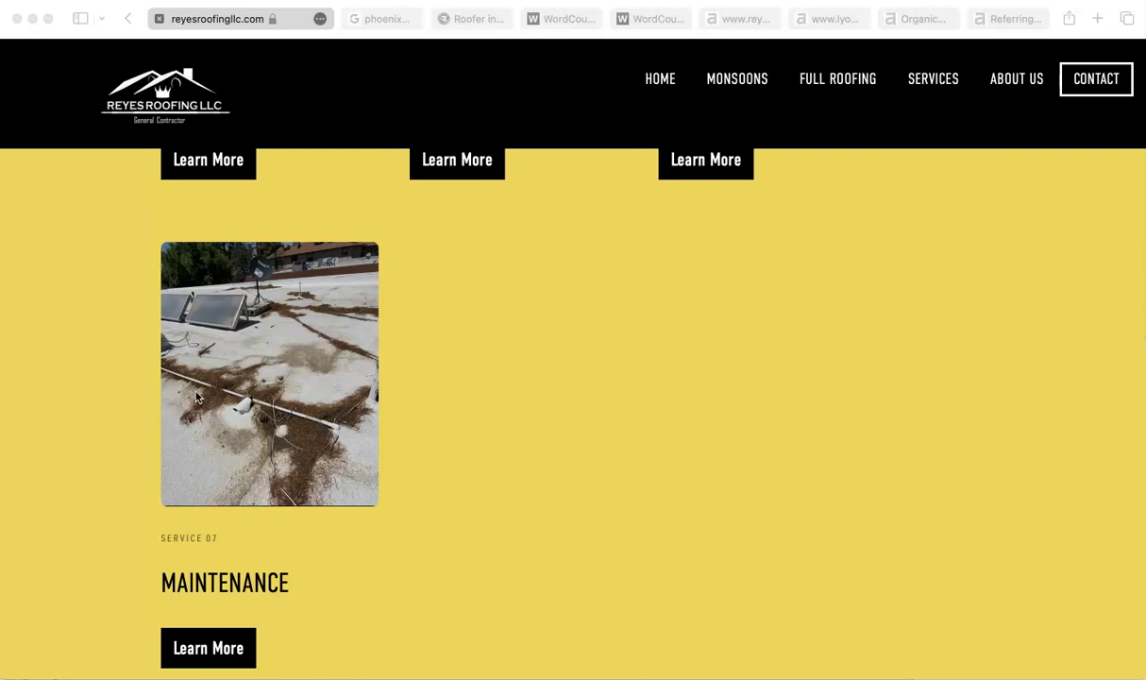
{"action": "scroll", "coordinate": [196, 397], "scroll_direction": "down", "scroll_amount": 15}
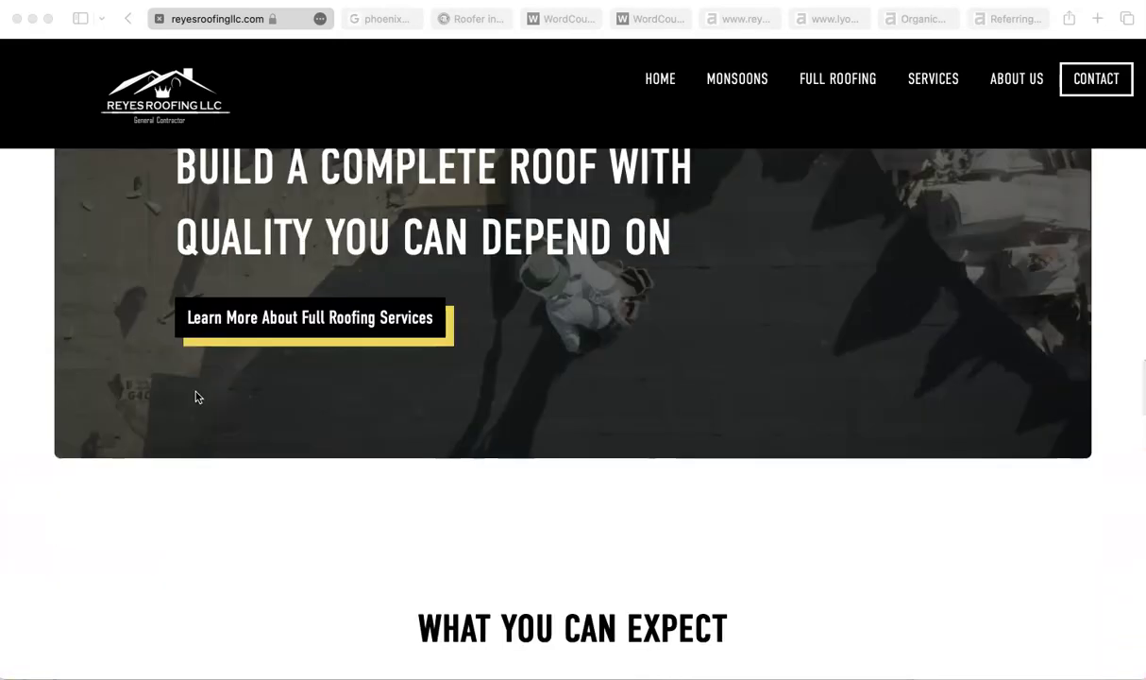
{"action": "scroll", "coordinate": [196, 397], "scroll_direction": "up", "scroll_amount": 3}
{"action": "scroll", "coordinate": [197, 398], "scroll_direction": "down", "scroll_amount": 1}
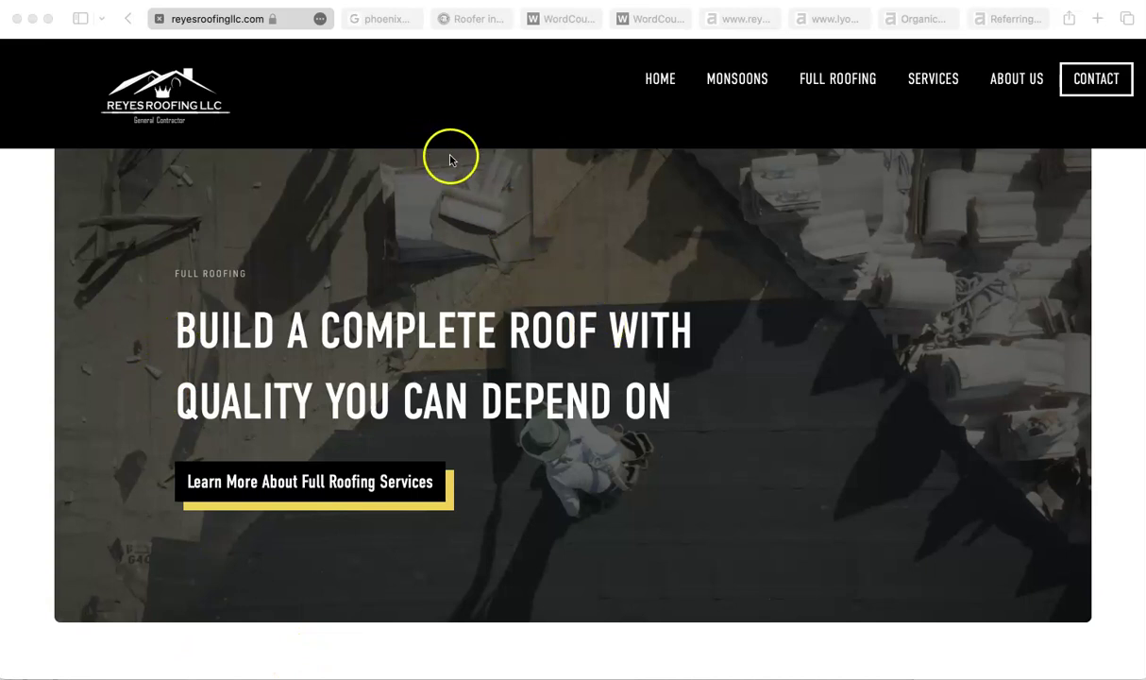
{"action": "left_click", "coordinate": [114, 203]}
{"action": "scroll", "coordinate": [114, 204], "scroll_direction": "up", "scroll_amount": 20}
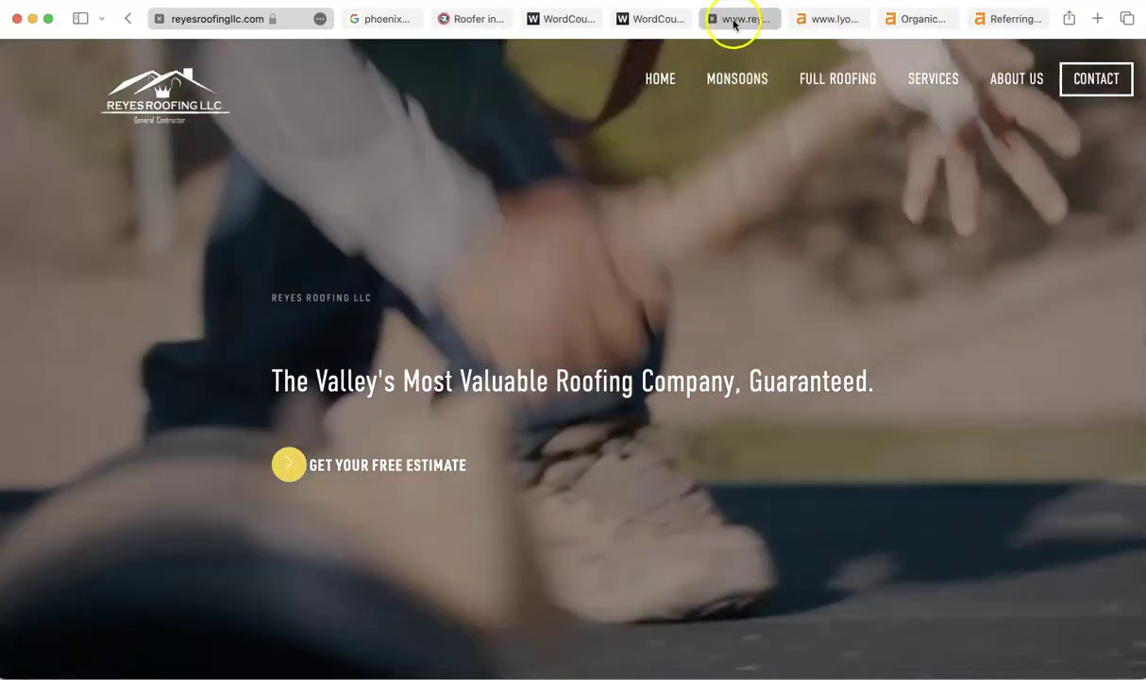
Step: Check the Ahrefs overview for reyesroofingllc.com and examine the sponsored listings in the Google results for "phoenix az roofer"
{"action": "left_click", "coordinate": [736, 19]}
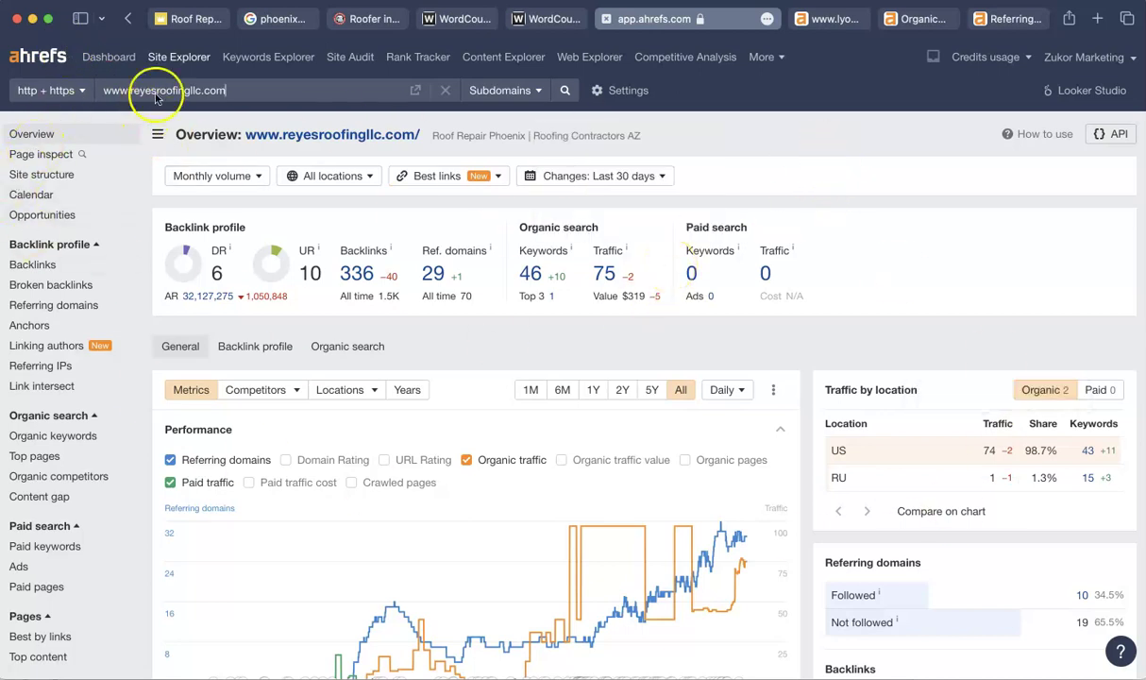
{"action": "left_click", "coordinate": [279, 21]}
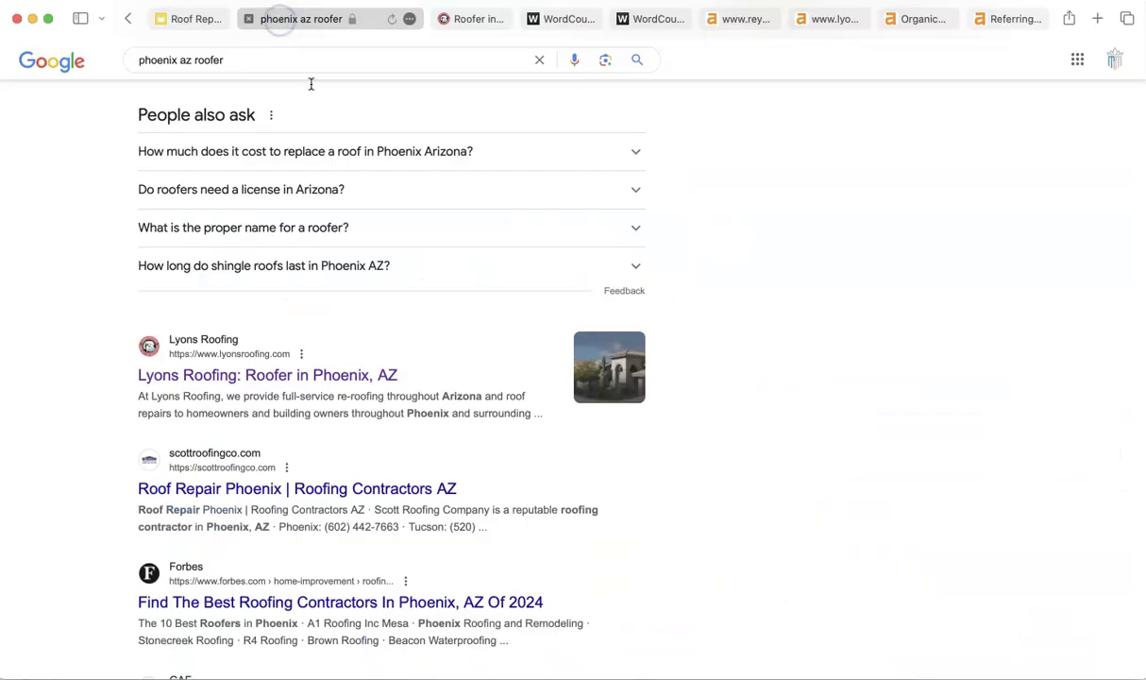
{"action": "scroll", "coordinate": [418, 294], "scroll_direction": "up", "scroll_amount": 10}
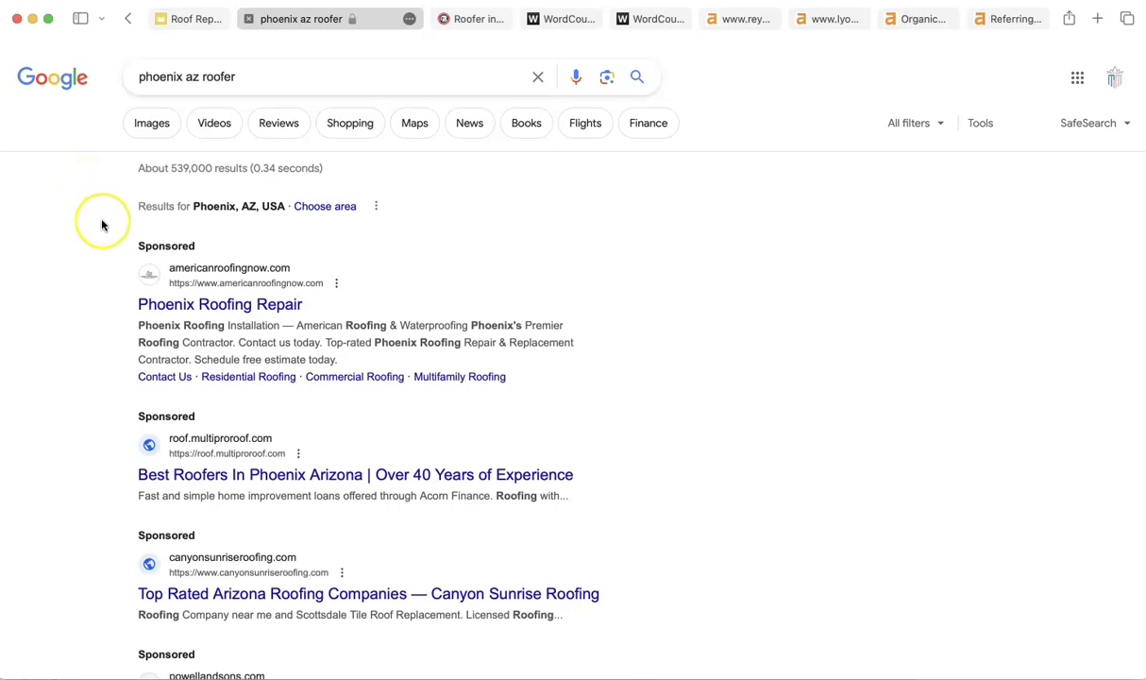
{"action": "scroll", "coordinate": [102, 225], "scroll_direction": "down", "scroll_amount": 1}
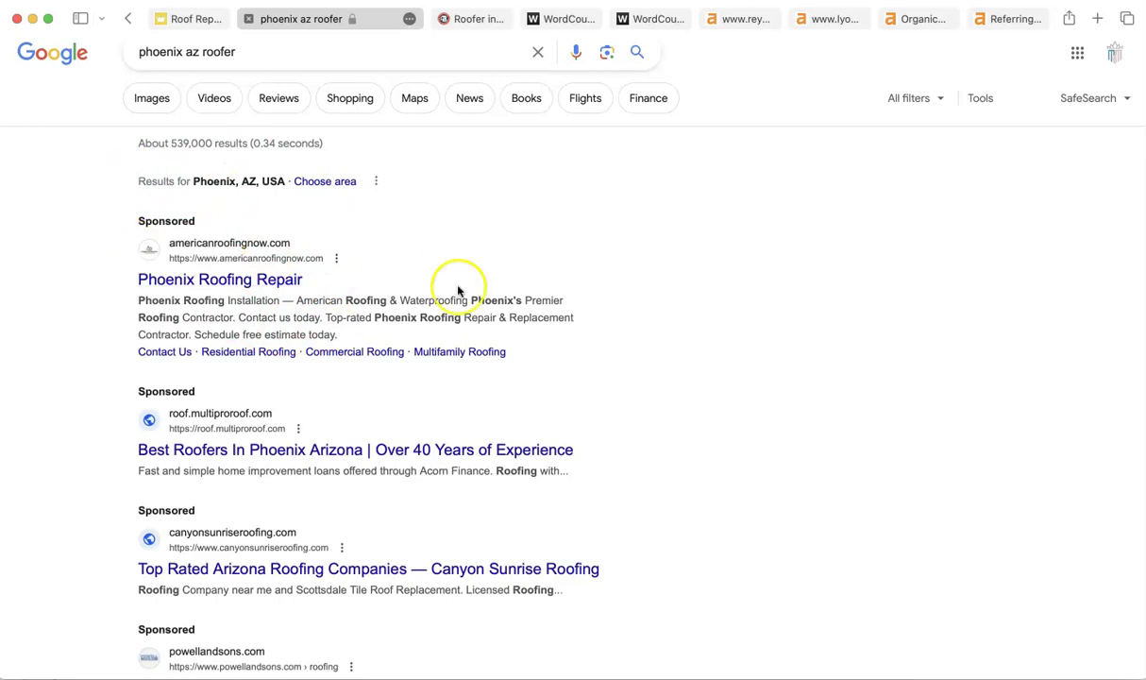
{"action": "scroll", "coordinate": [56, 352], "scroll_direction": "down", "scroll_amount": 3}
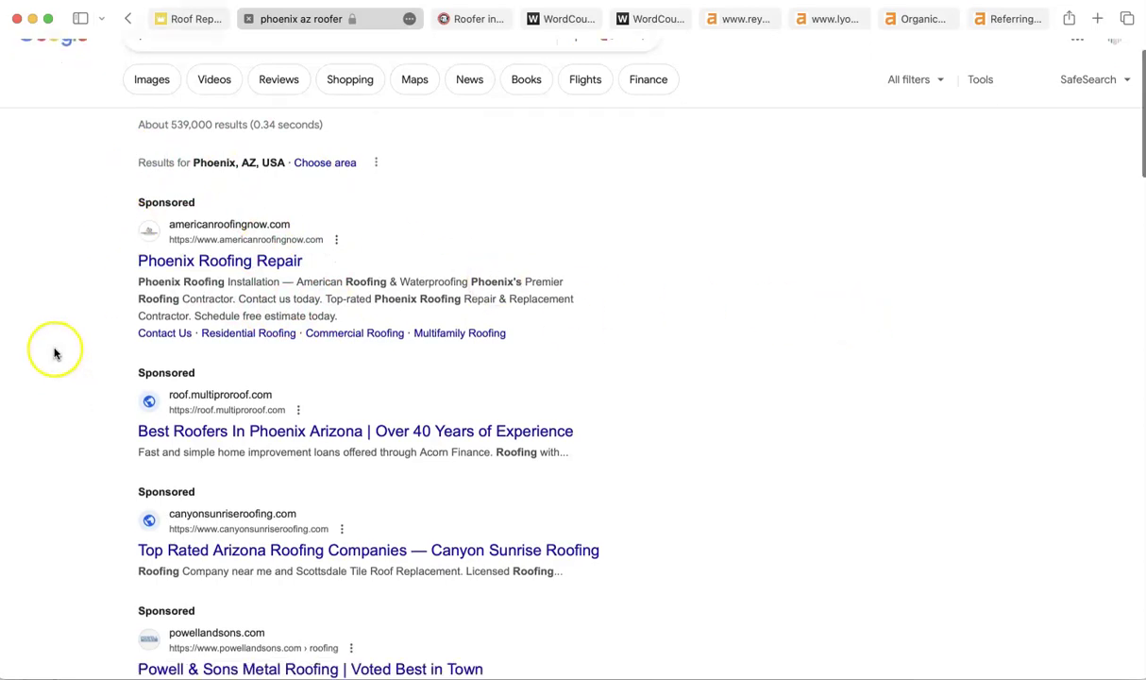
{"action": "scroll", "coordinate": [53, 353], "scroll_direction": "down", "scroll_amount": 3}
{"action": "scroll", "coordinate": [54, 353], "scroll_direction": "down", "scroll_amount": 4}
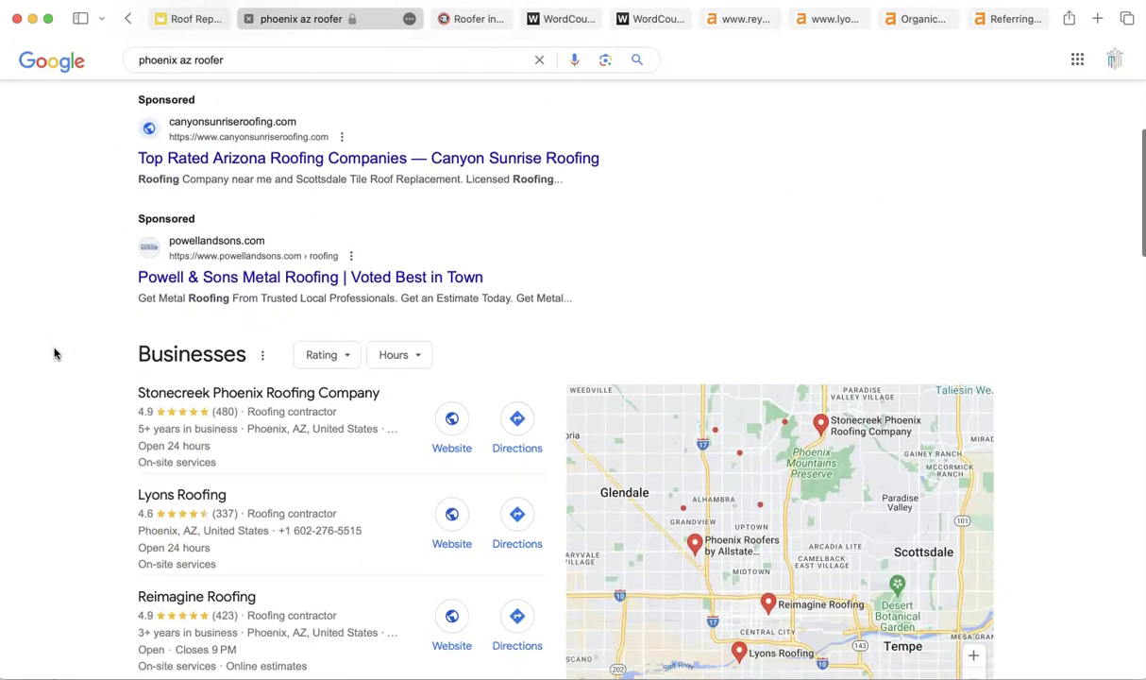
Step: Examine the local business listings and organic results for "phoenix az roofer", and view the Lyons Roofing homepage
{"action": "scroll", "coordinate": [54, 353], "scroll_direction": "down", "scroll_amount": 2}
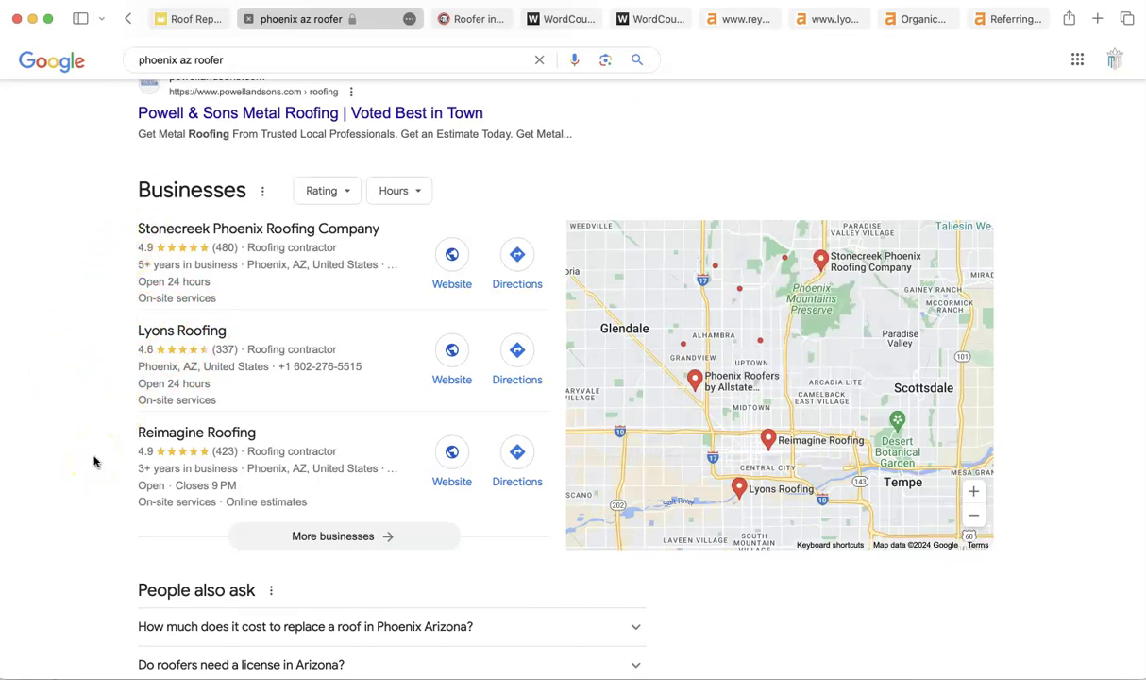
{"action": "scroll", "coordinate": [93, 461], "scroll_direction": "down", "scroll_amount": 1}
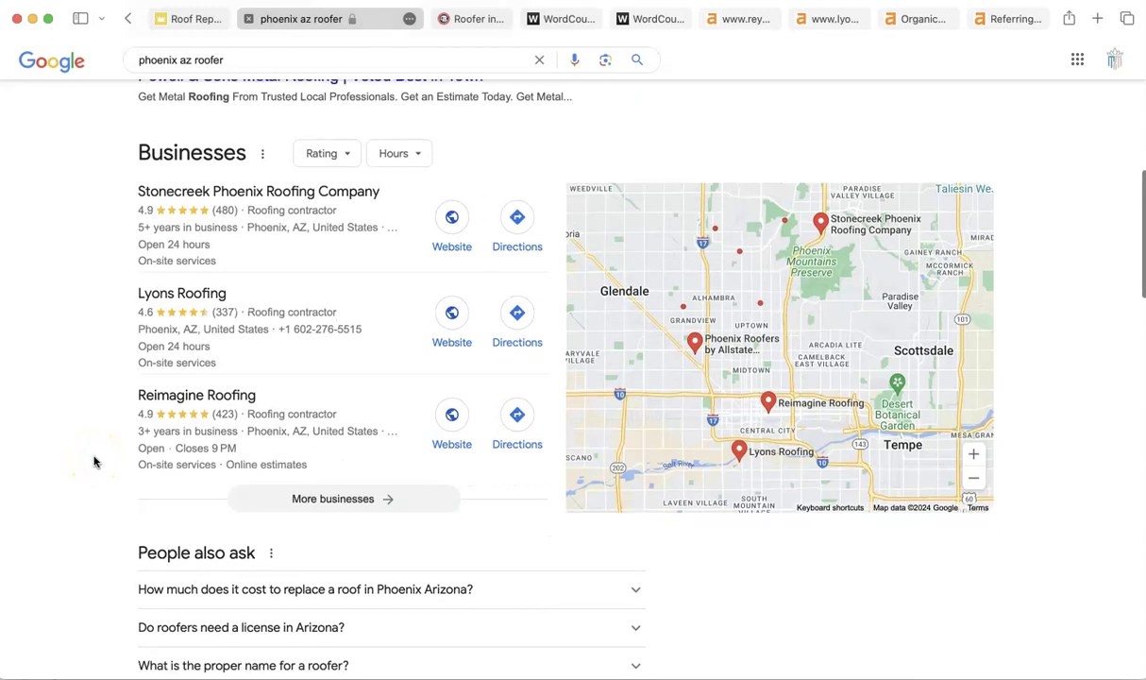
{"action": "scroll", "coordinate": [93, 461], "scroll_direction": "down", "scroll_amount": 5}
{"action": "scroll", "coordinate": [93, 461], "scroll_direction": "down", "scroll_amount": 3}
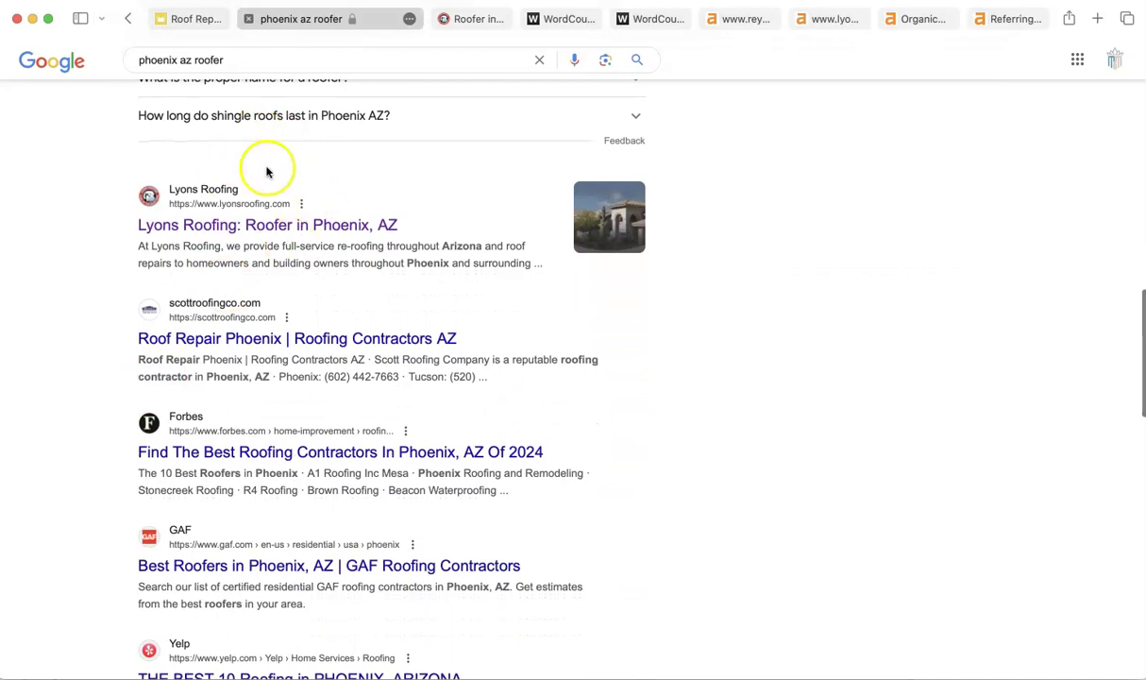
{"action": "scroll", "coordinate": [77, 225], "scroll_direction": "up", "scroll_amount": 6}
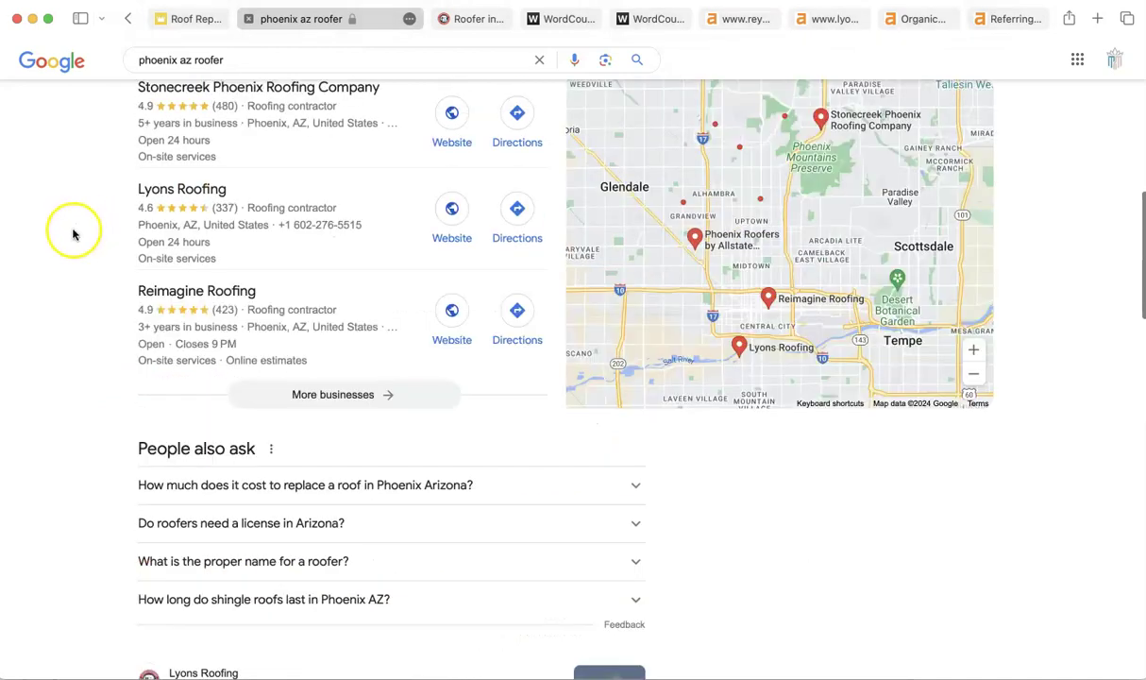
{"action": "scroll", "coordinate": [92, 297], "scroll_direction": "down", "scroll_amount": 3}
{"action": "scroll", "coordinate": [92, 297], "scroll_direction": "down", "scroll_amount": 1}
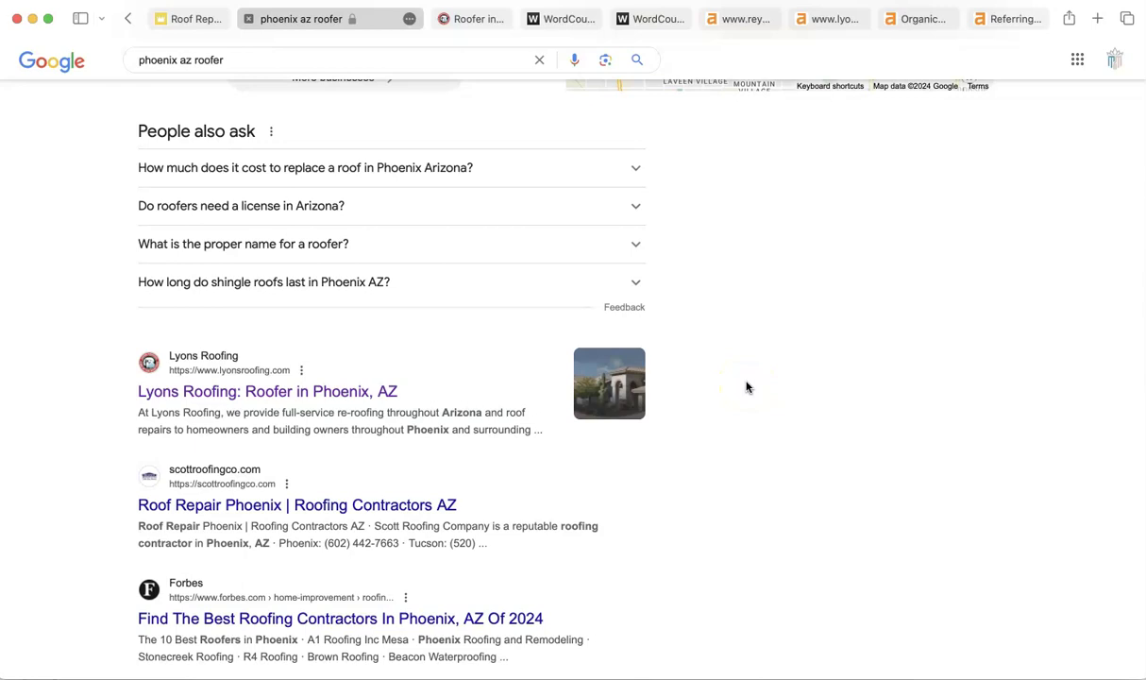
{"action": "scroll", "coordinate": [746, 387], "scroll_direction": "down", "scroll_amount": 3}
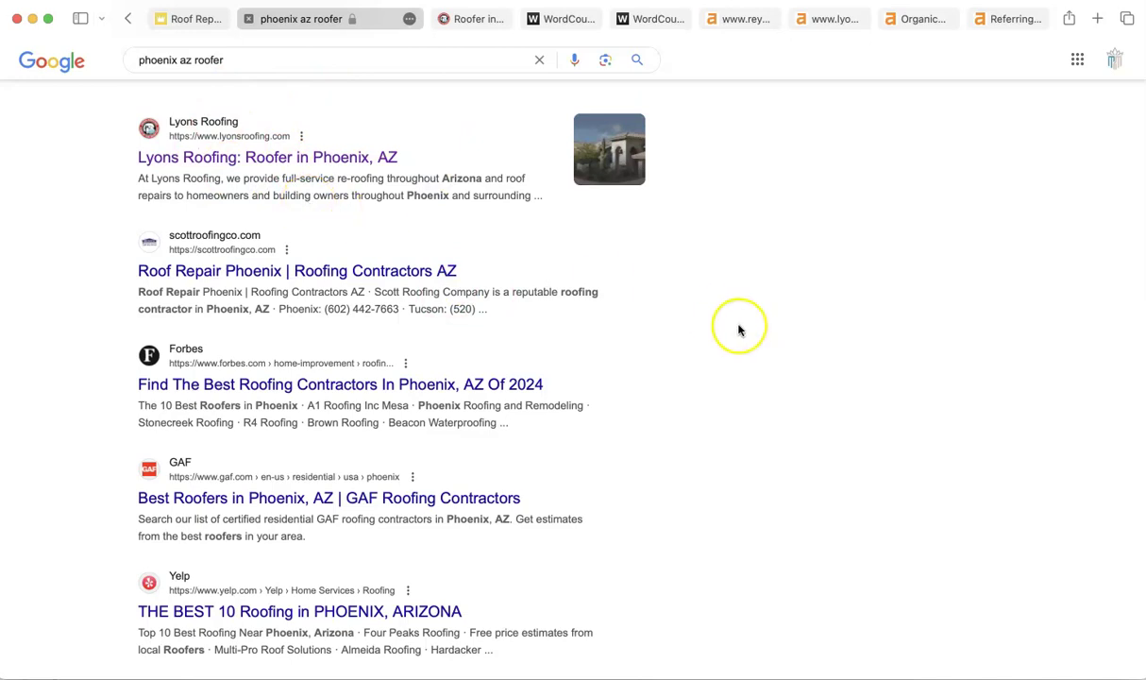
{"action": "scroll", "coordinate": [739, 329], "scroll_direction": "up", "scroll_amount": 5}
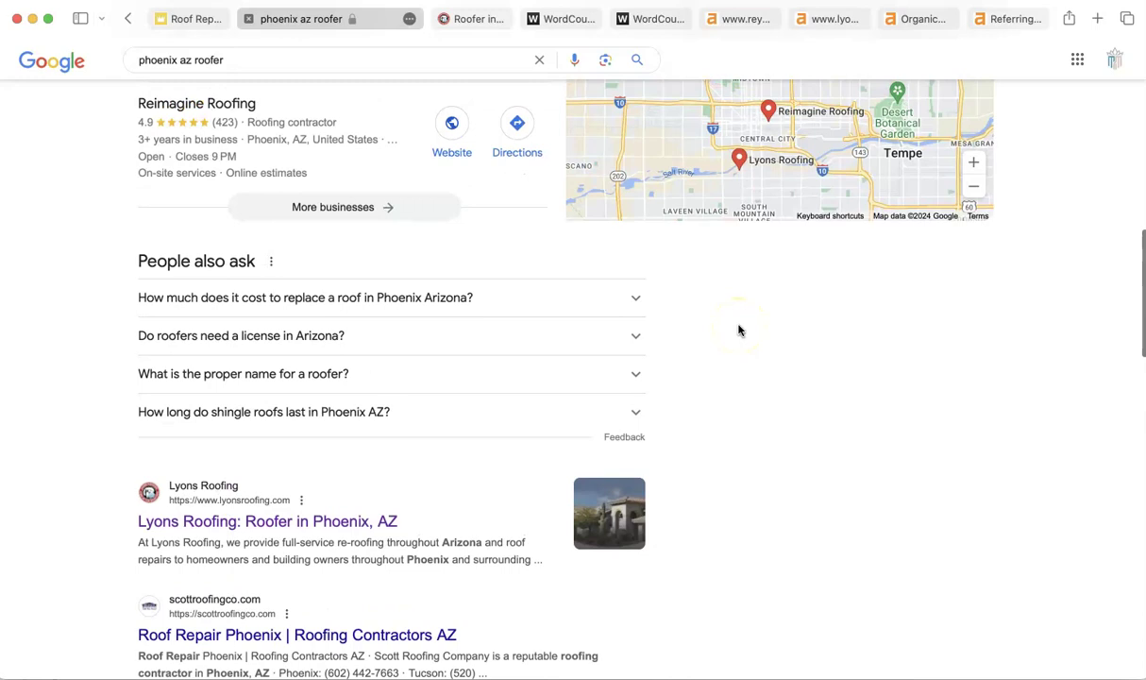
{"action": "scroll", "coordinate": [739, 329], "scroll_direction": "down", "scroll_amount": 3}
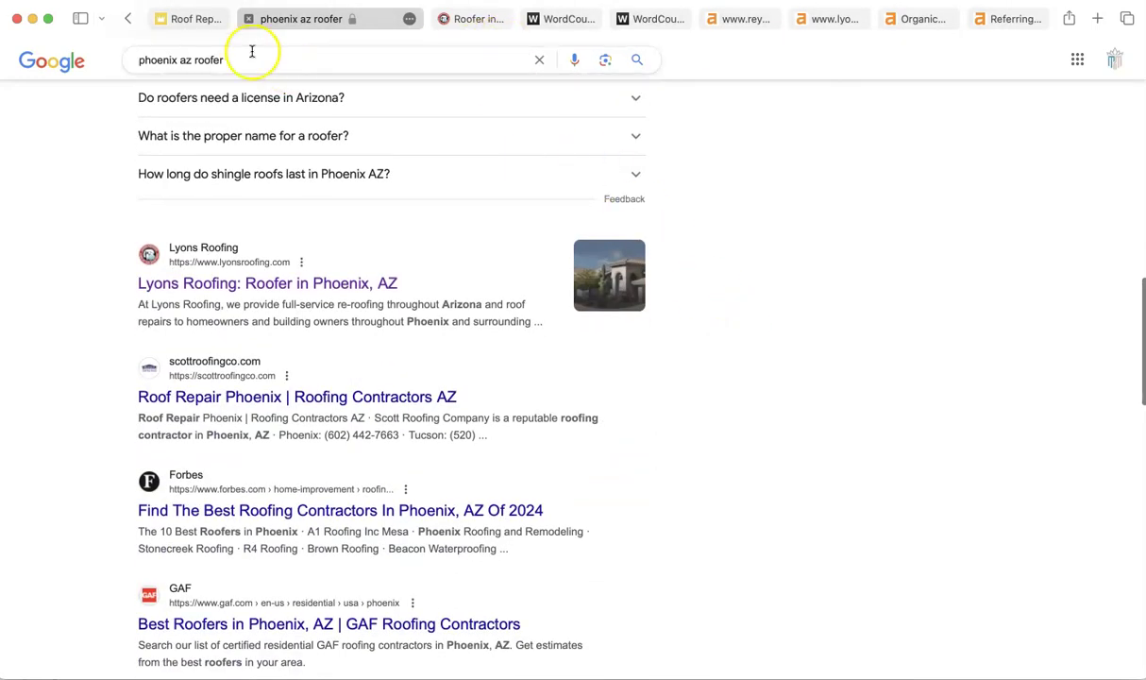
{"action": "left_click", "coordinate": [477, 16]}
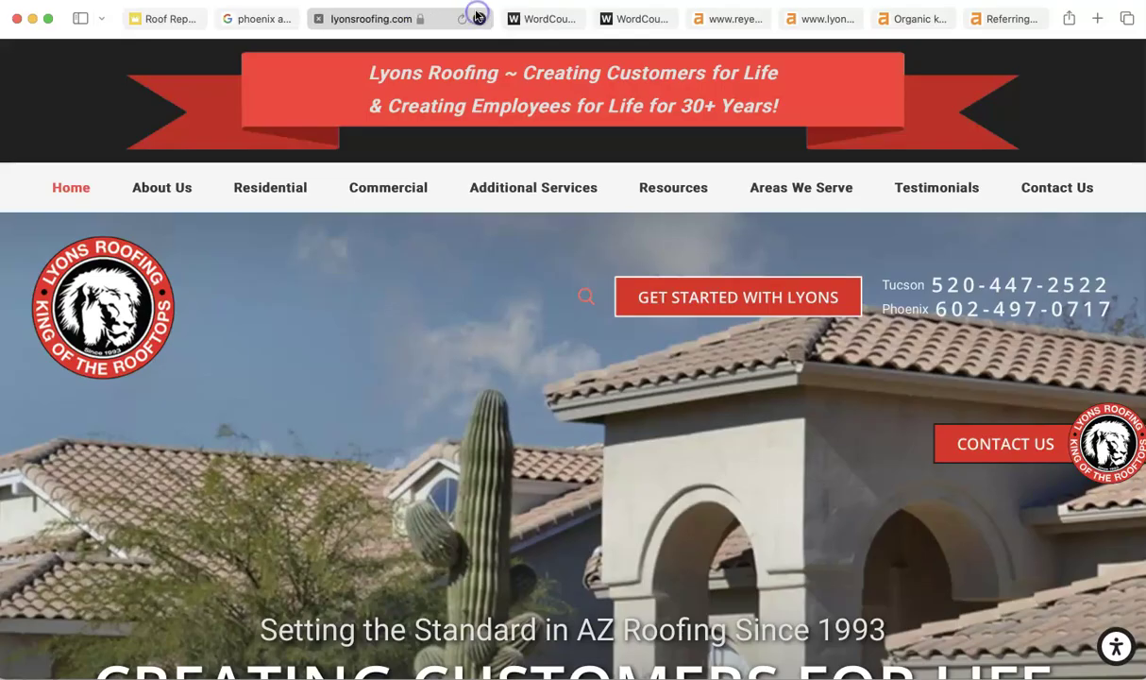
Step: Copy all text from the Reyes Roofing homepage into the first WordCounter page to check its word count
{"action": "left_click", "coordinate": [175, 19]}
{"action": "left_click", "coordinate": [281, 205]}
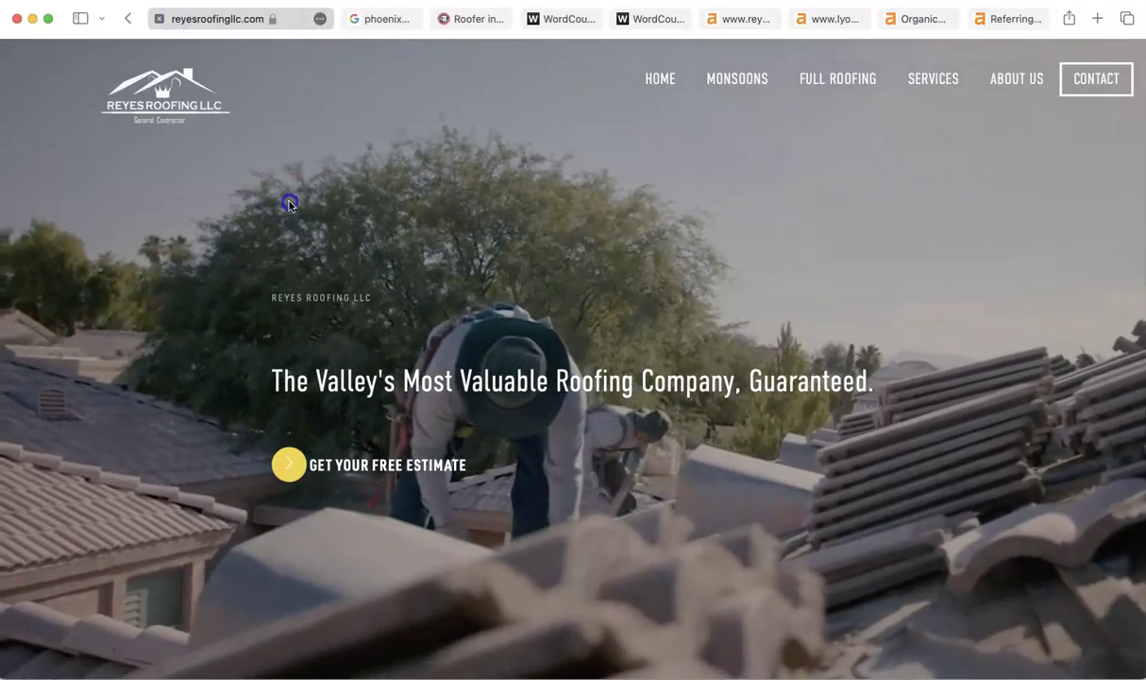
{"action": "key", "text": "super+a"}
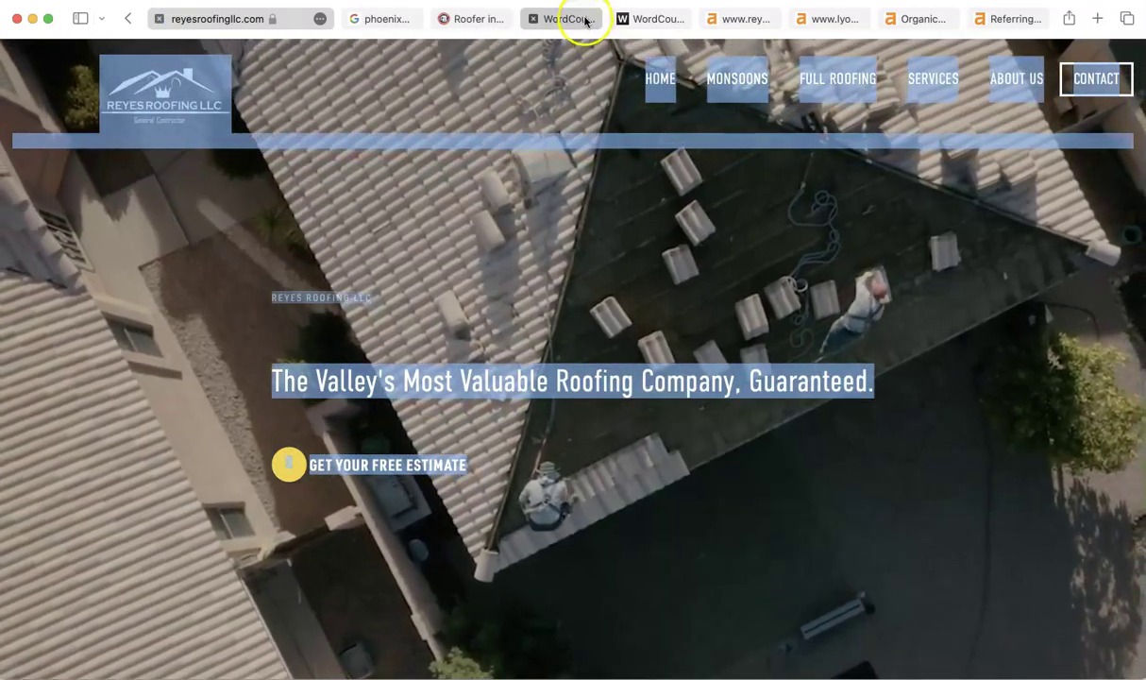
{"action": "left_click", "coordinate": [584, 18]}
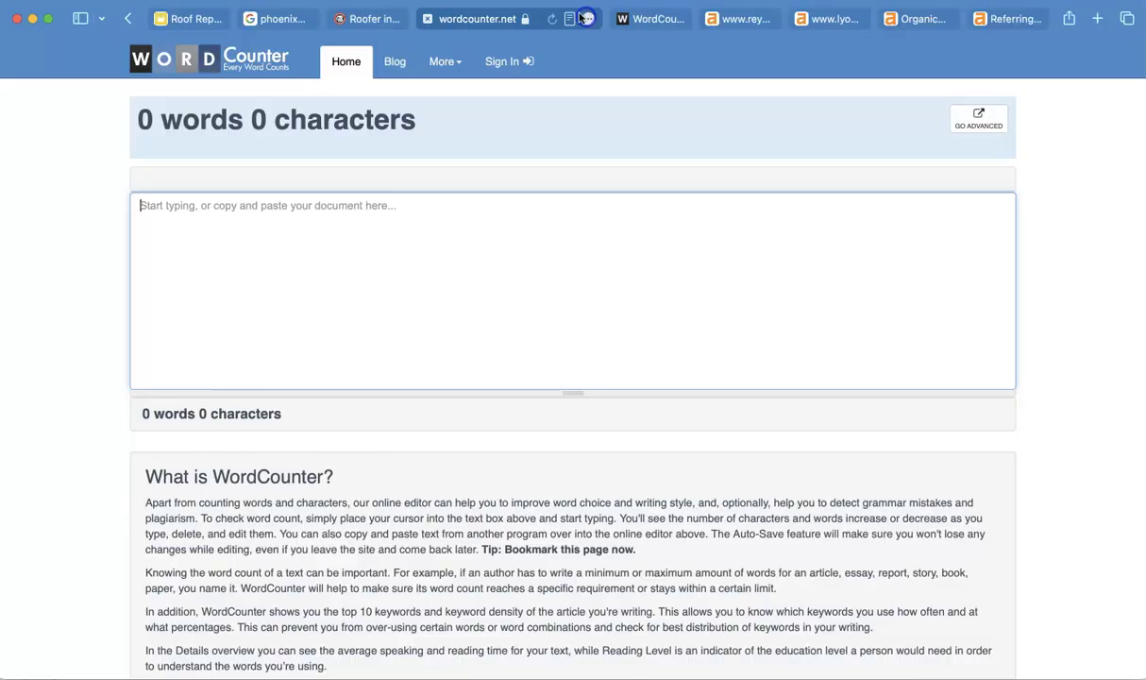
{"action": "left_click", "coordinate": [403, 210]}
{"action": "key", "text": "super+v"}
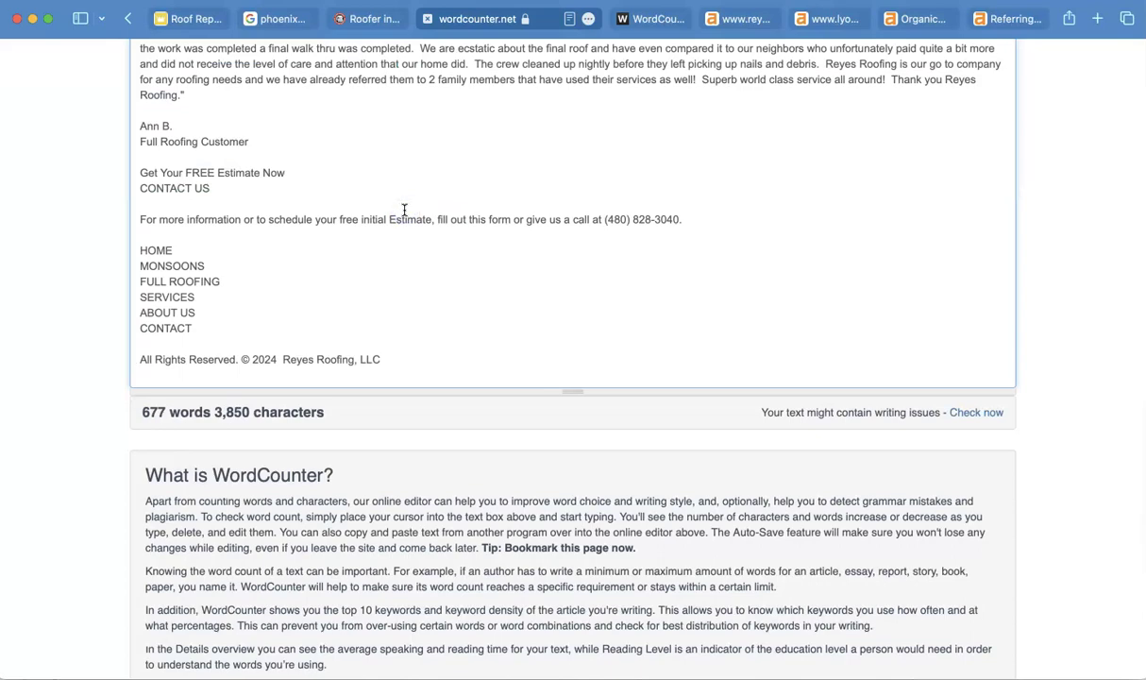
{"action": "scroll", "coordinate": [114, 168], "scroll_direction": "up", "scroll_amount": 10}
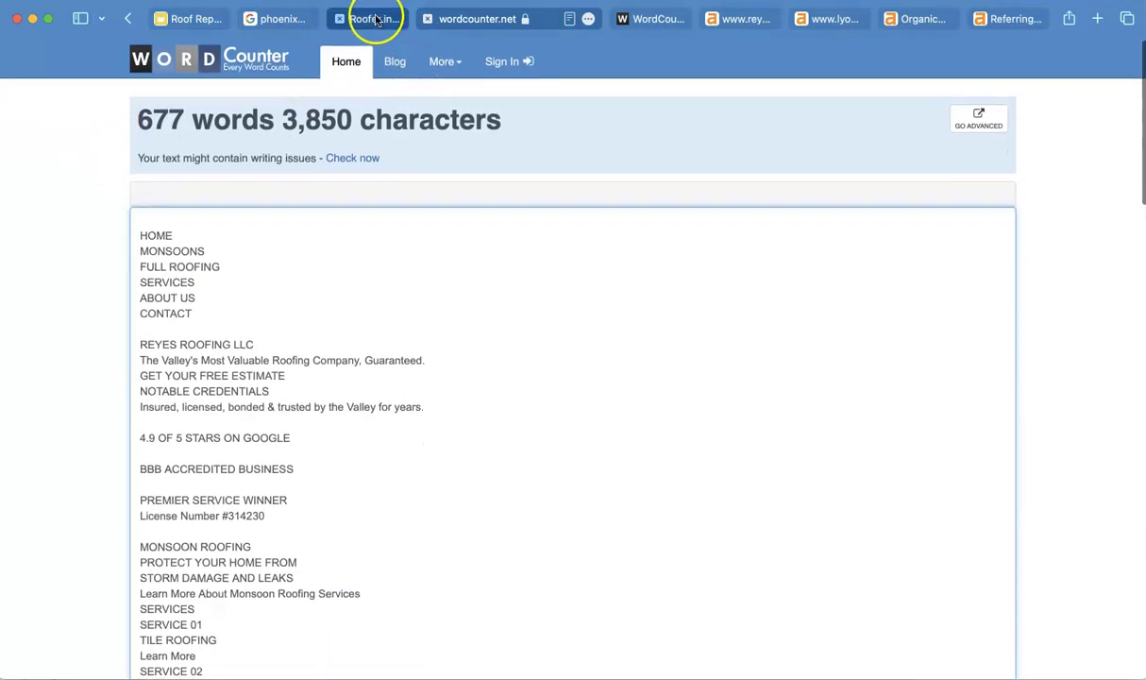
Step: Copy all text from the Lyons Roofing homepage into the second, empty WordCounter page to check its word count
{"action": "left_click", "coordinate": [374, 19]}
{"action": "left_click", "coordinate": [458, 331]}
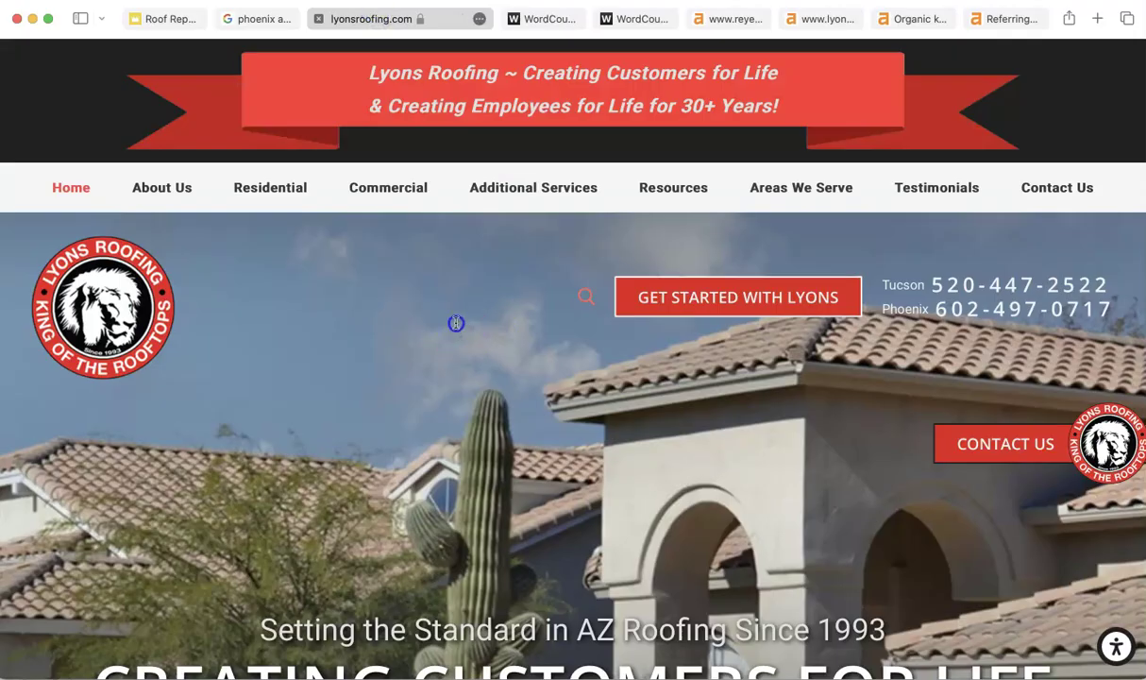
{"action": "key", "text": "super+a"}
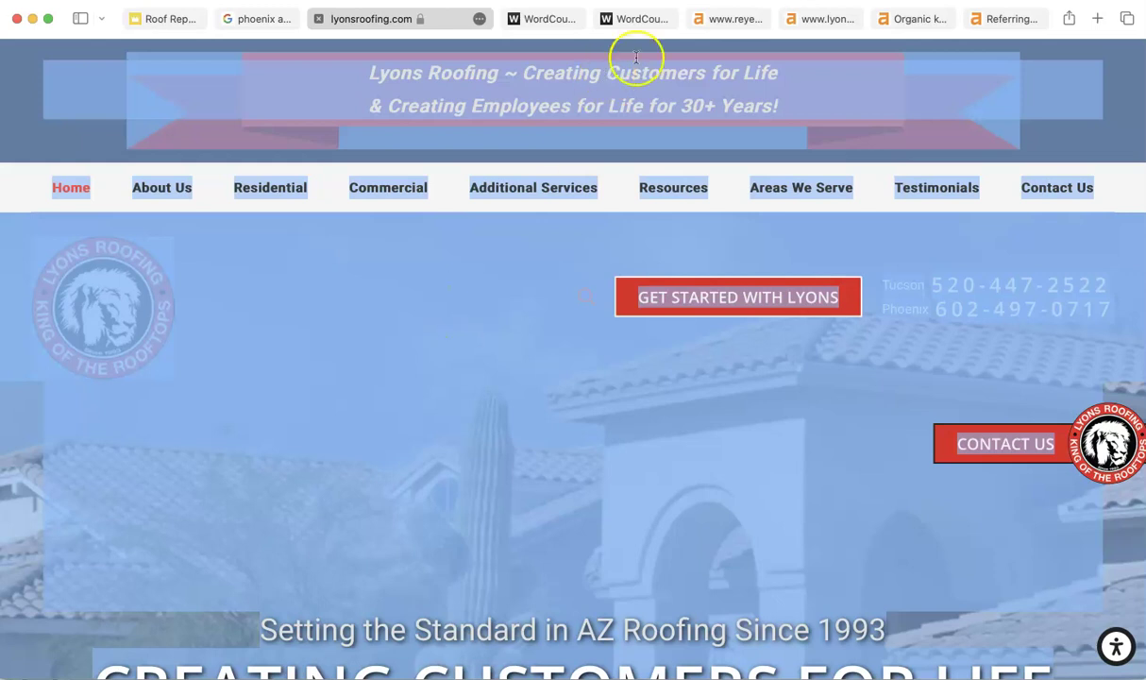
{"action": "left_click", "coordinate": [648, 19]}
{"action": "left_click", "coordinate": [325, 255]}
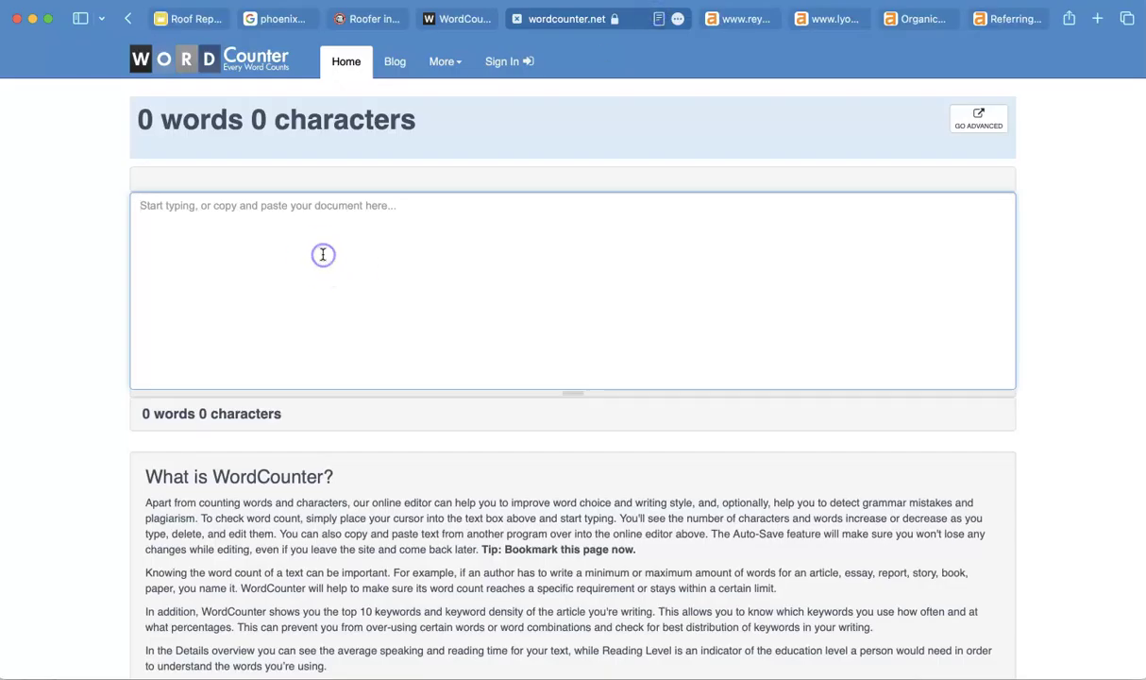
{"action": "key", "text": "super+v"}
{"action": "scroll", "coordinate": [322, 254], "scroll_direction": "up", "scroll_amount": 20}
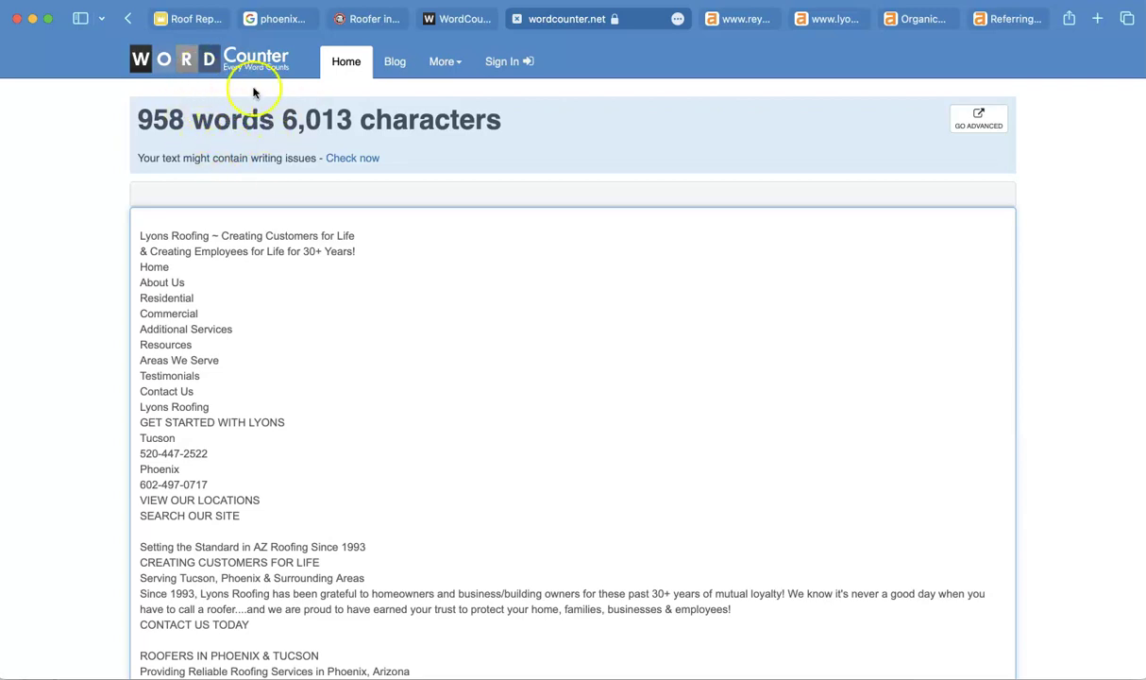
Step: Compare the Ahrefs overviews of reyesroofingllc.com and lyonsroofing.com, and view the organic keywords report for lyonsroofing.com
{"action": "left_click", "coordinate": [752, 19]}
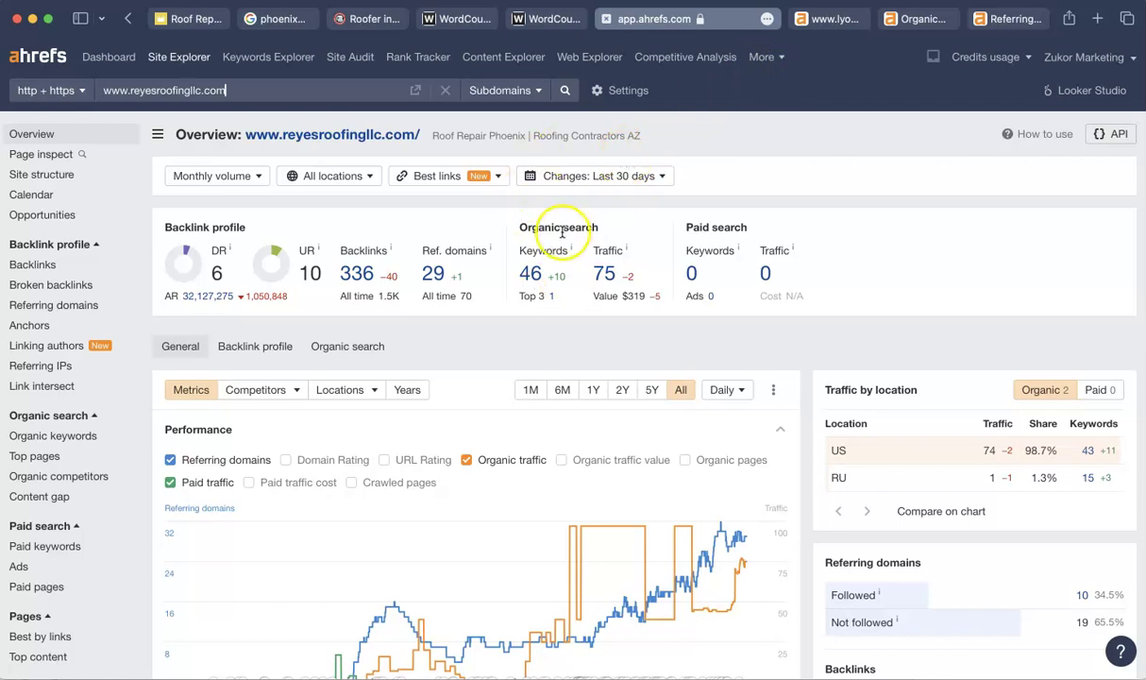
{"action": "left_click", "coordinate": [812, 19]}
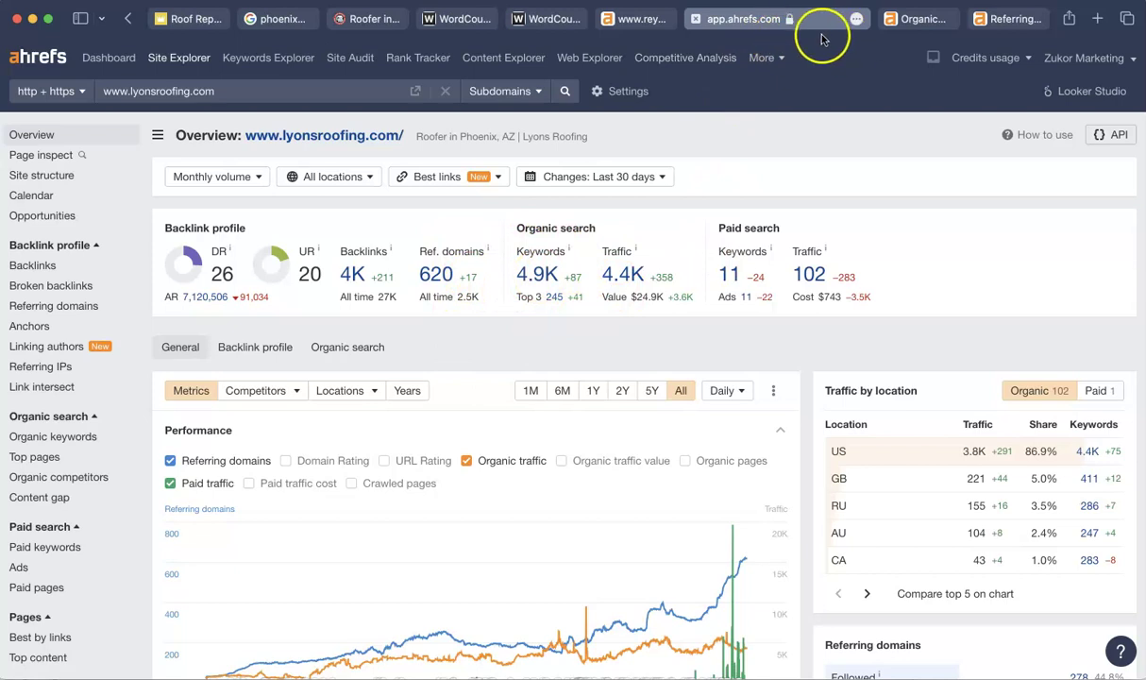
{"action": "left_click", "coordinate": [920, 20]}
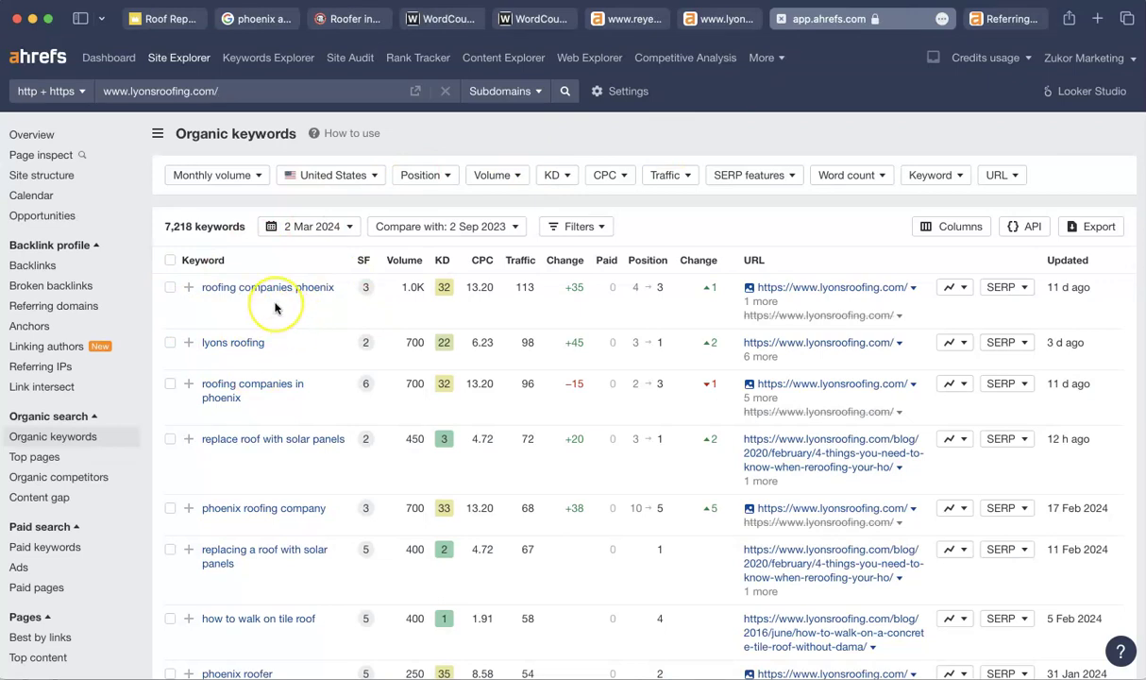
Step: Examine the keywords, search volumes and ranking positions in the organic keywords report for lyonsroofing.com
{"action": "scroll", "coordinate": [274, 307], "scroll_direction": "down", "scroll_amount": 3}
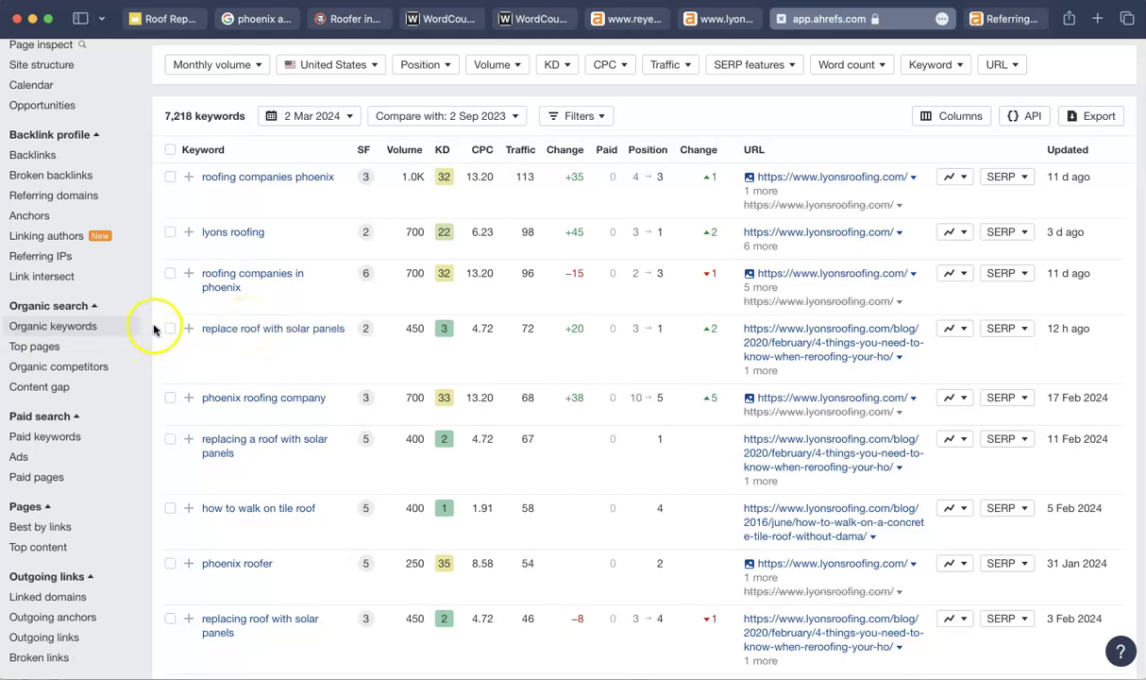
{"action": "scroll", "coordinate": [157, 328], "scroll_direction": "down", "scroll_amount": 1}
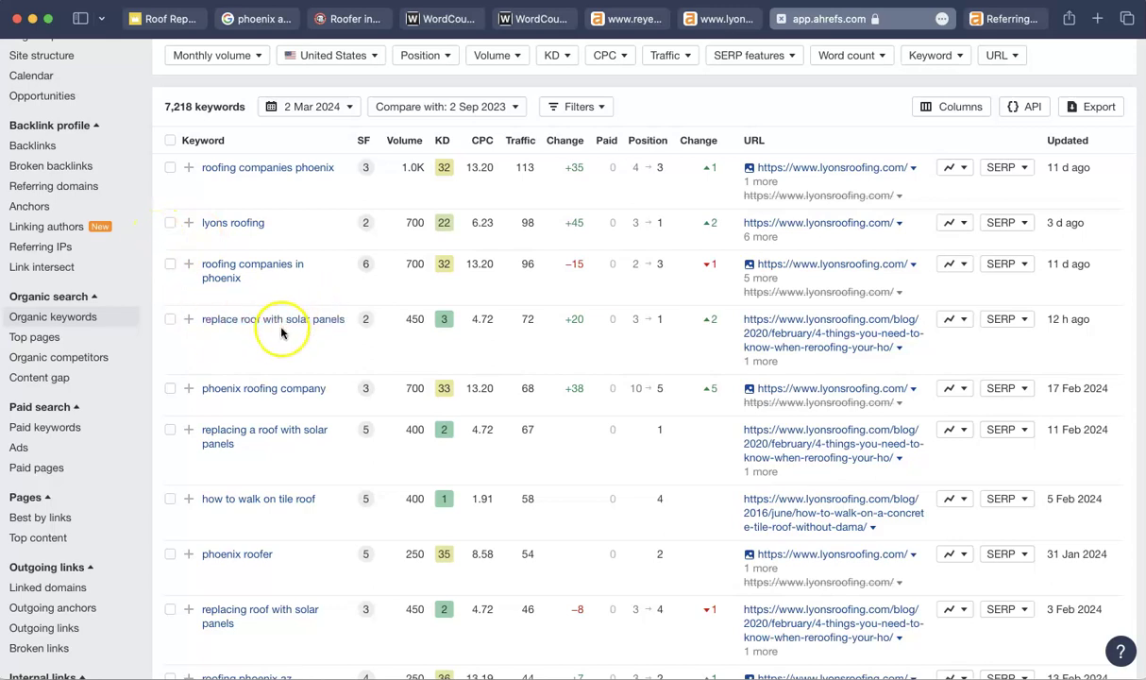
{"action": "scroll", "coordinate": [279, 329], "scroll_direction": "down", "scroll_amount": 2}
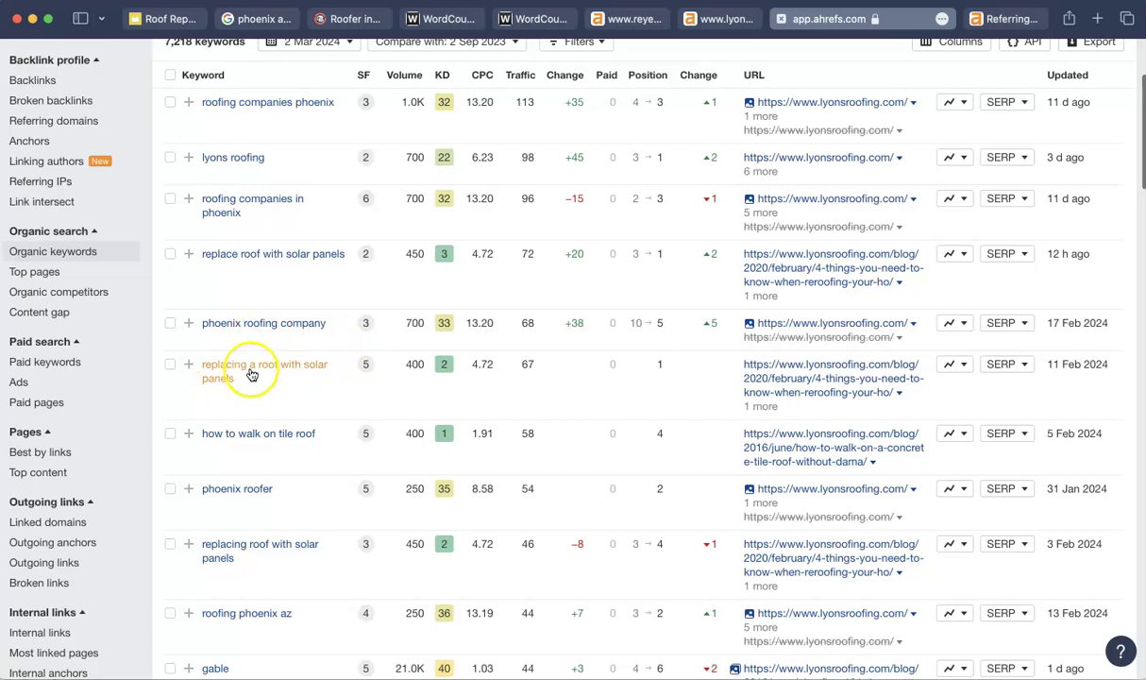
{"action": "scroll", "coordinate": [250, 374], "scroll_direction": "down", "scroll_amount": 5}
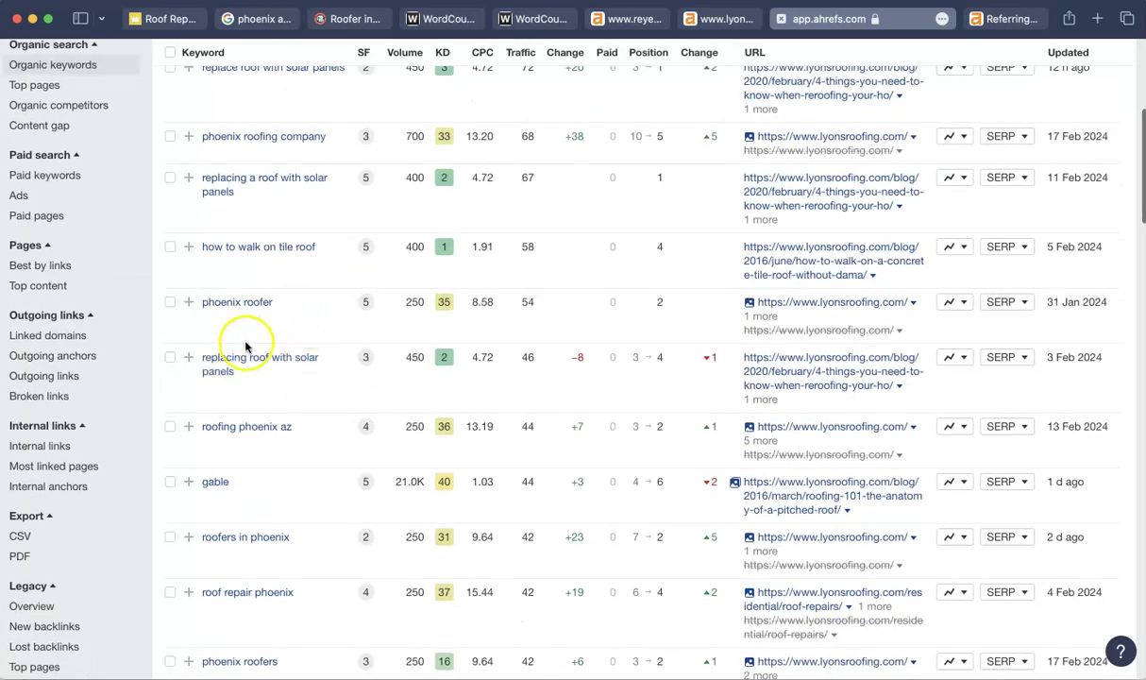
{"action": "scroll", "coordinate": [263, 332], "scroll_direction": "down", "scroll_amount": 12}
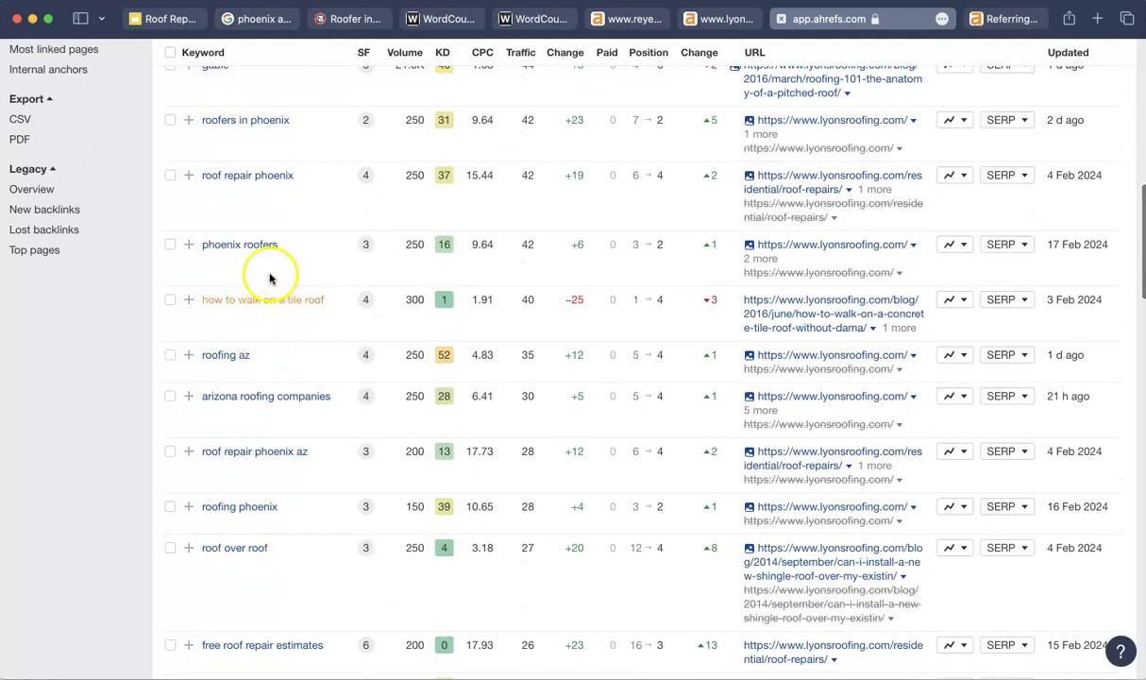
{"action": "scroll", "coordinate": [250, 453], "scroll_direction": "down", "scroll_amount": 5}
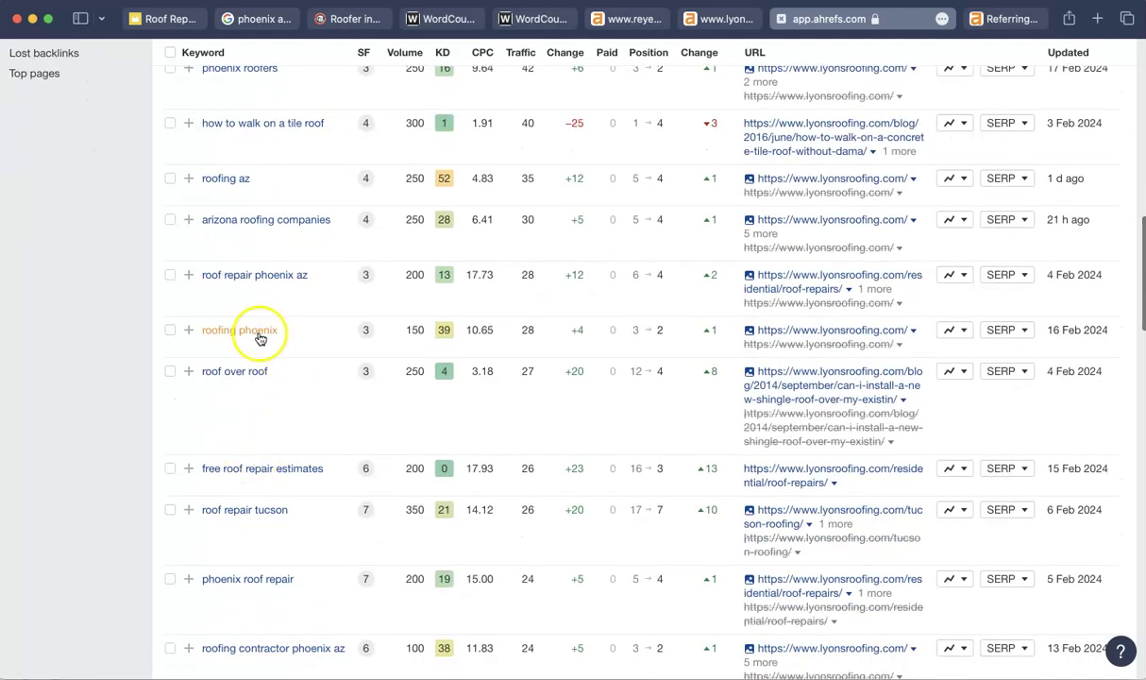
{"action": "scroll", "coordinate": [268, 440], "scroll_direction": "down", "scroll_amount": 3}
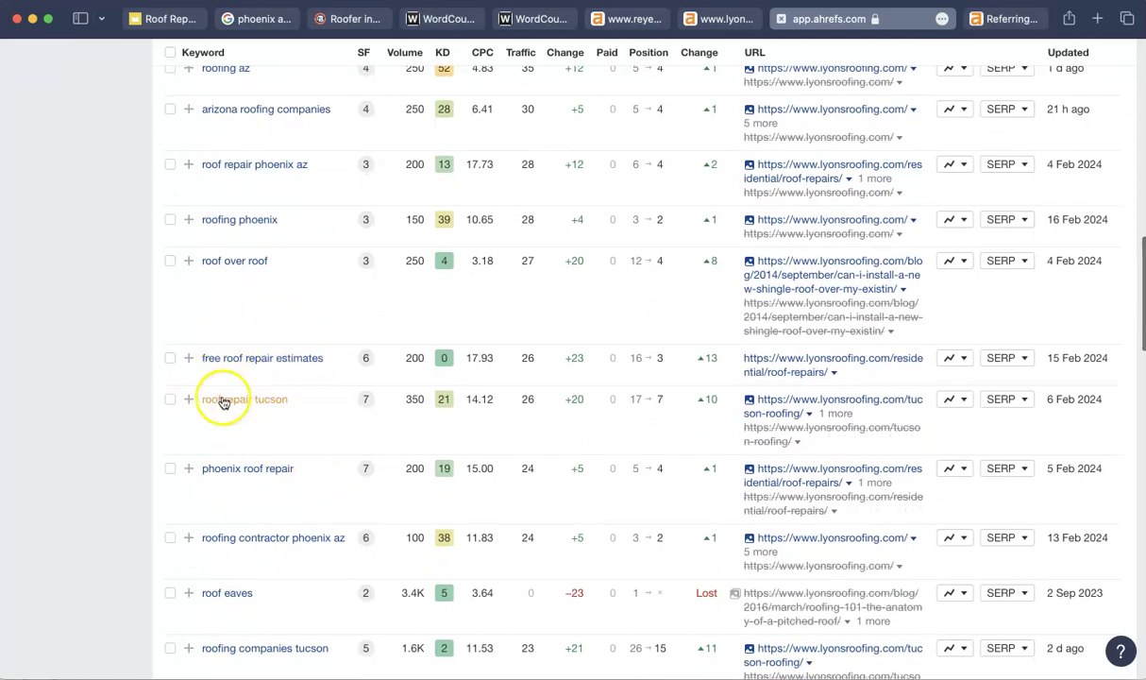
{"action": "scroll", "coordinate": [278, 427], "scroll_direction": "down", "scroll_amount": 8}
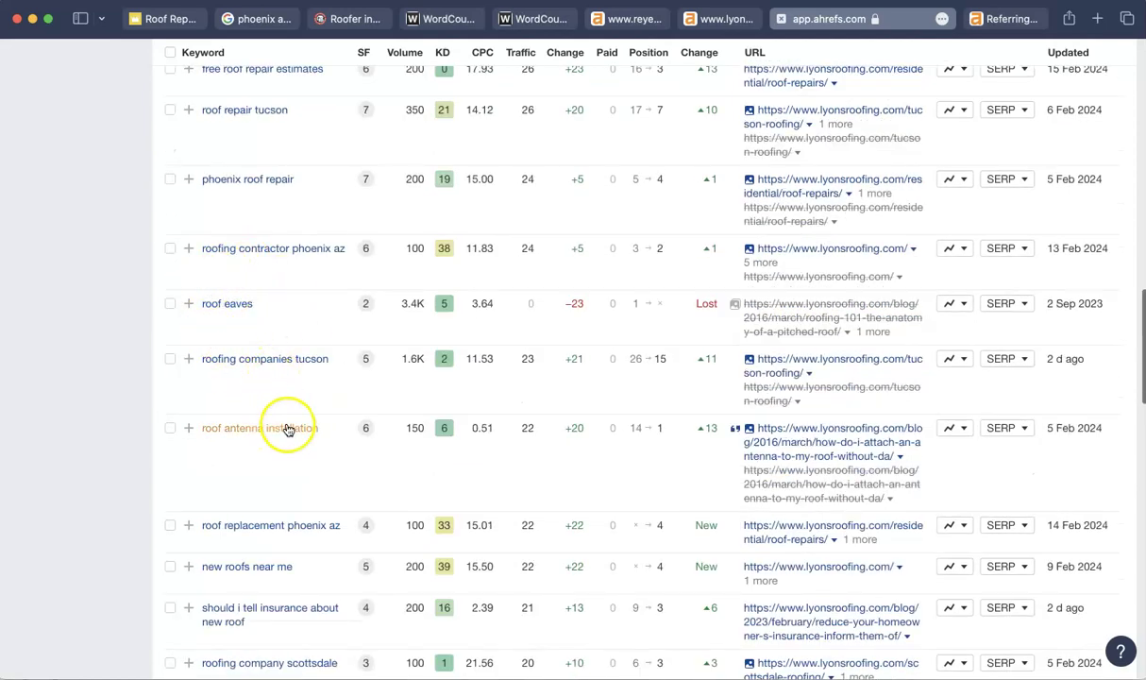
{"action": "scroll", "coordinate": [288, 429], "scroll_direction": "down", "scroll_amount": 1}
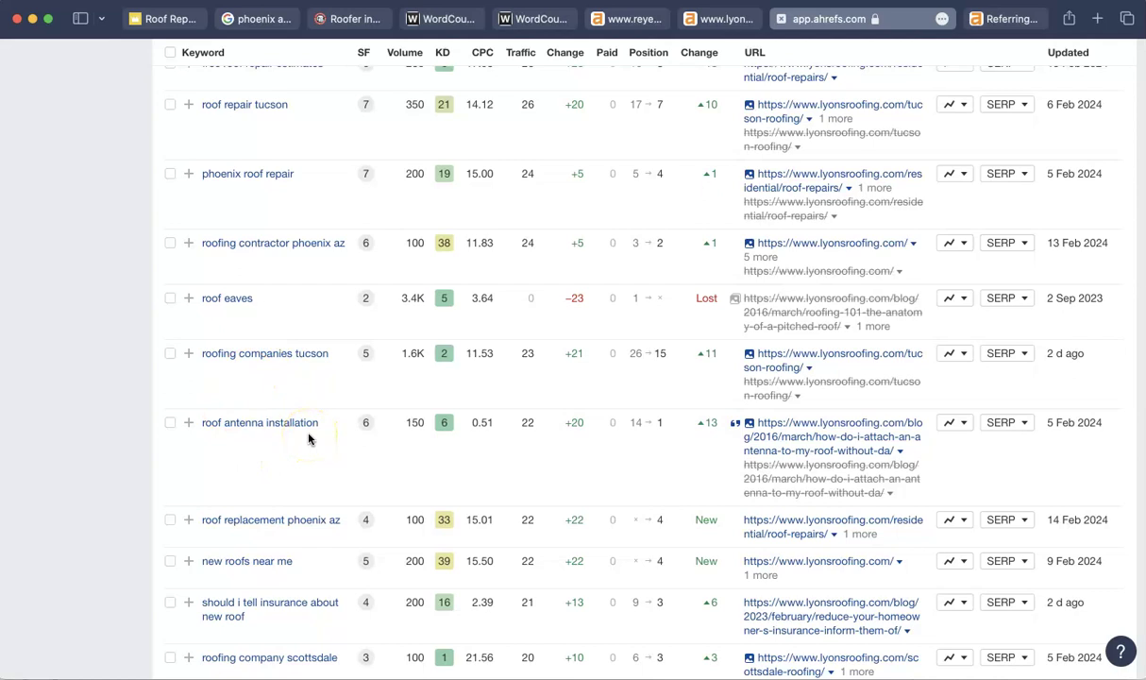
{"action": "left_click", "coordinate": [307, 433]}
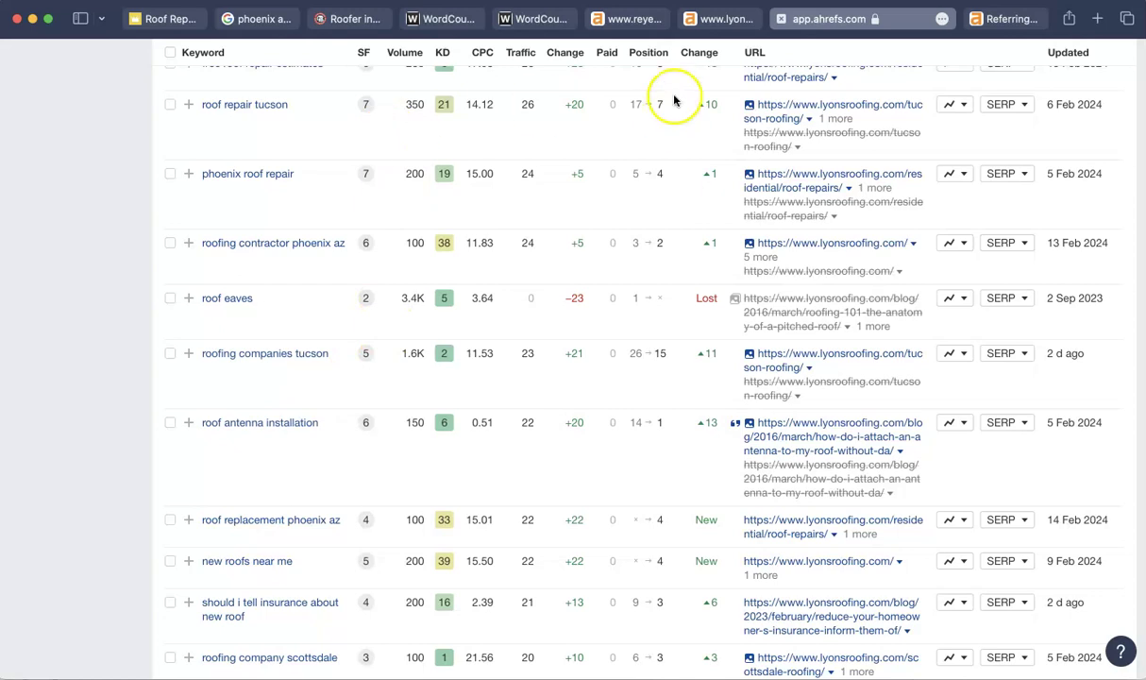
Step: Compare the Ahrefs overviews of reyesroofingllc.com and lyonsroofing.com, and bring up the referring domains report for lyonsroofing.com
{"action": "left_click", "coordinate": [635, 23]}
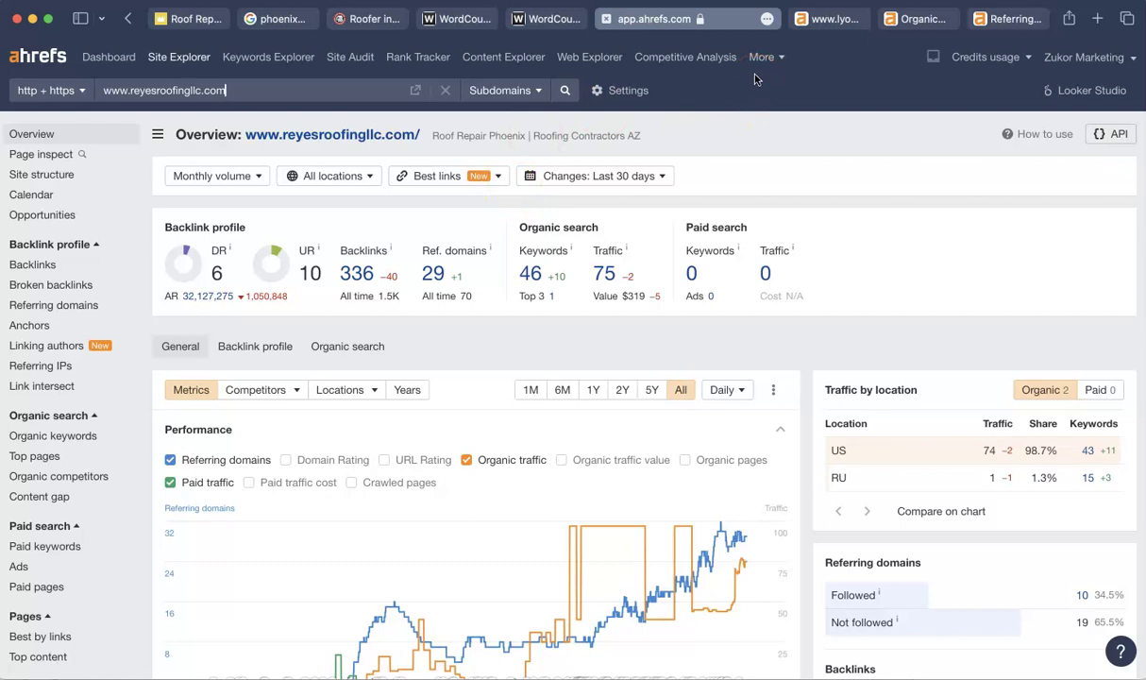
{"action": "left_click", "coordinate": [830, 23]}
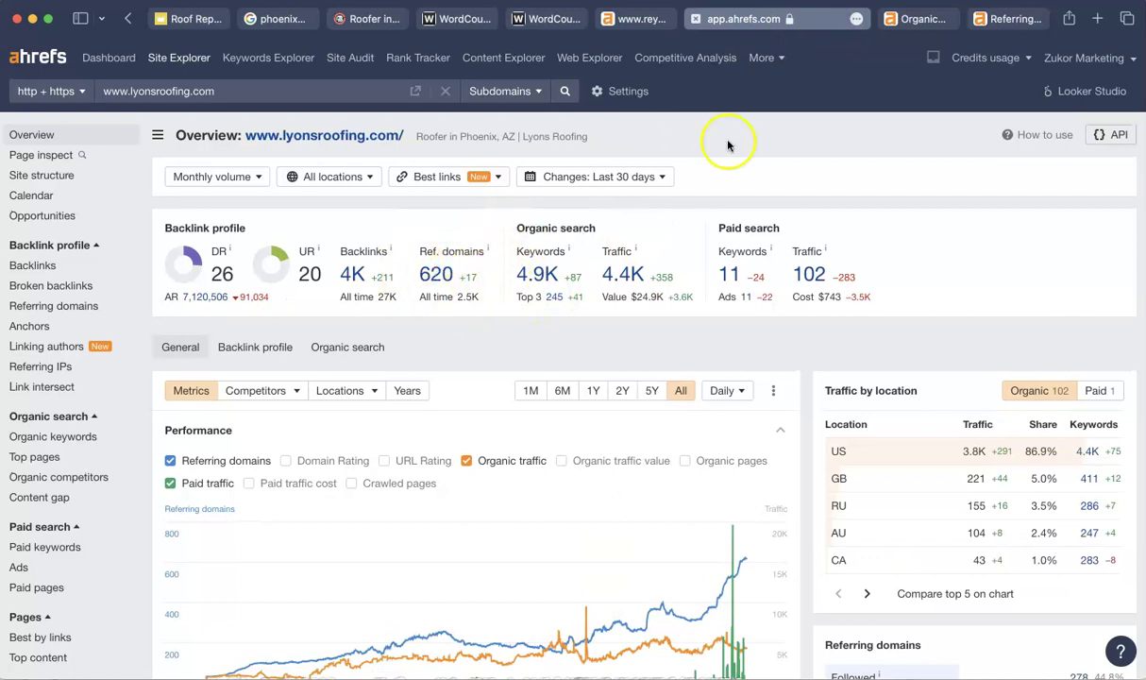
{"action": "left_click", "coordinate": [1010, 19]}
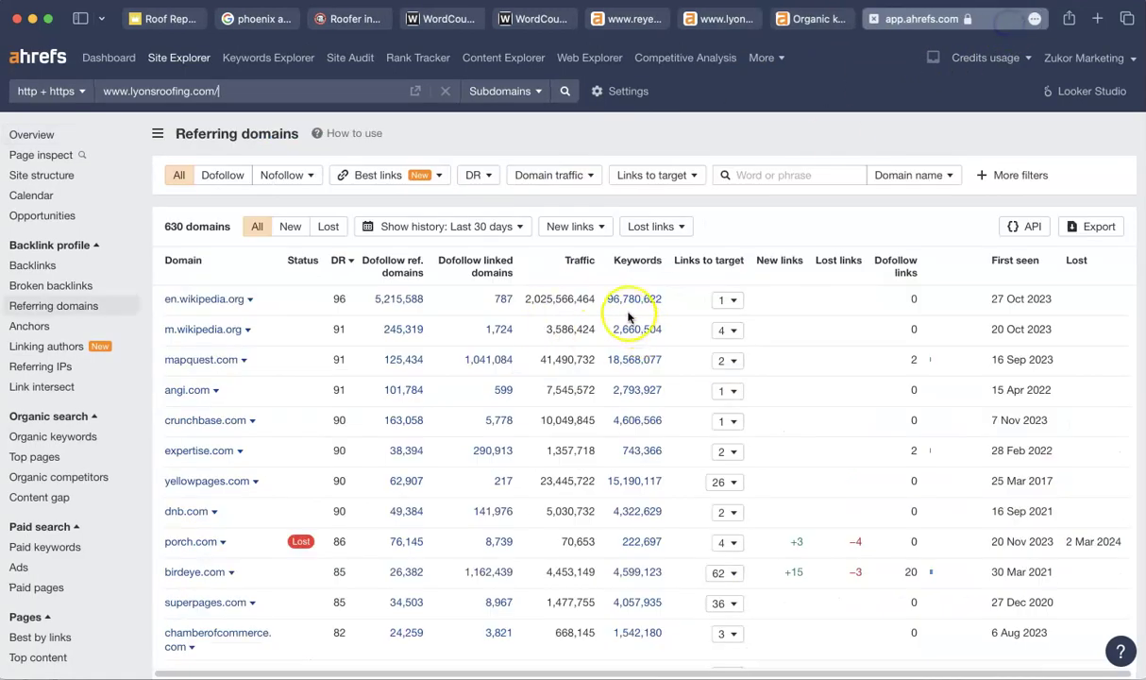
Step: Examine the linking sites and their DR values on the first page of lyonsroofing.com's referring domains
{"action": "scroll", "coordinate": [236, 302], "scroll_direction": "down", "scroll_amount": 1}
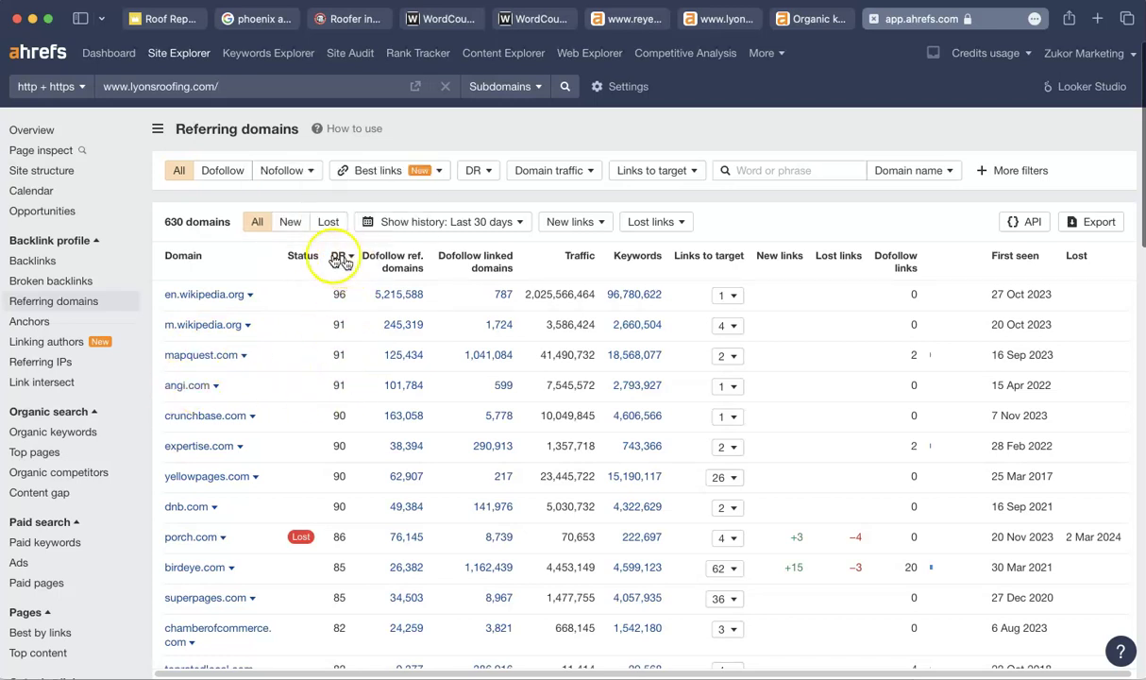
{"action": "mouse_move", "coordinate": [339, 261]}
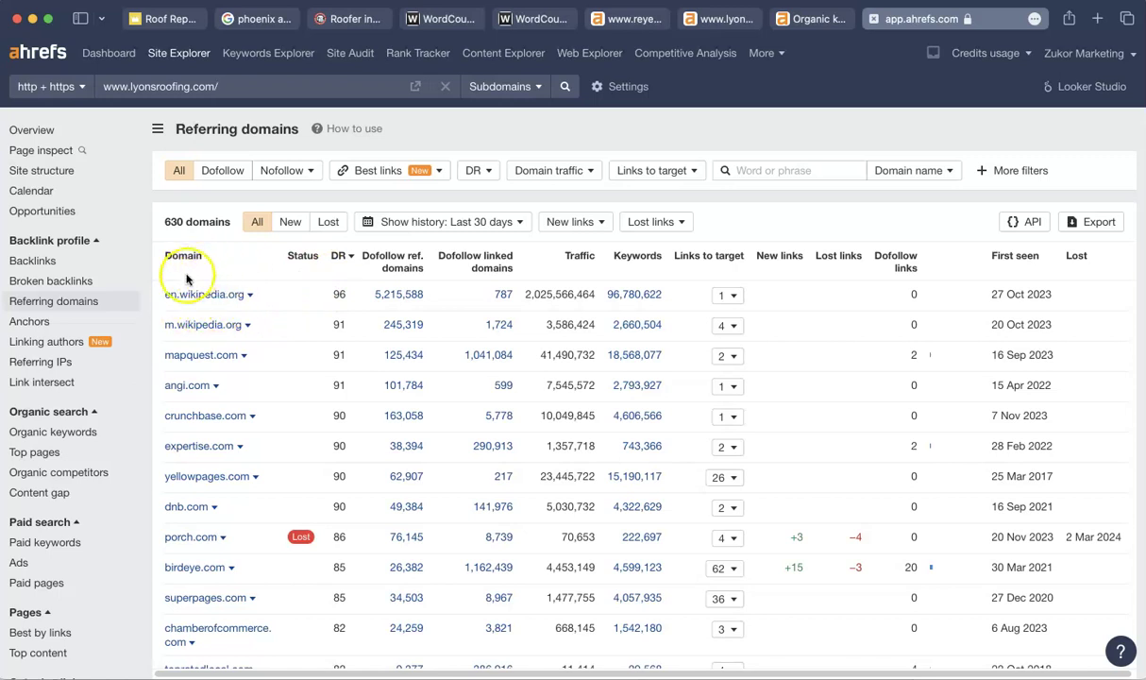
{"action": "left_click", "coordinate": [283, 302]}
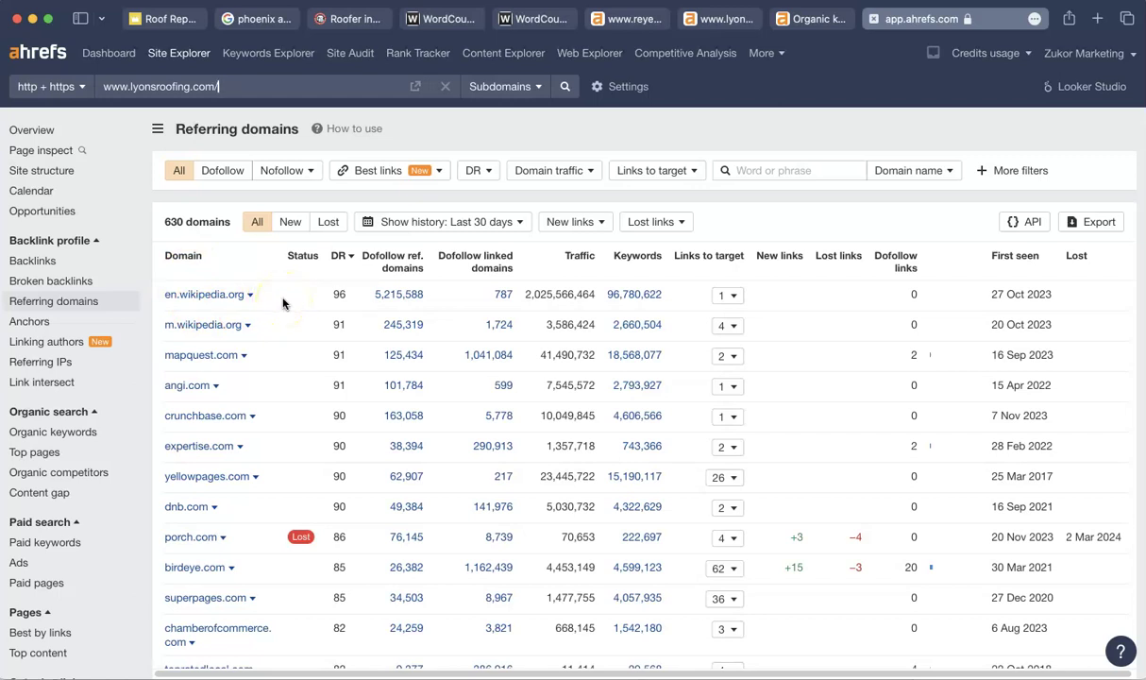
{"action": "left_click", "coordinate": [283, 301]}
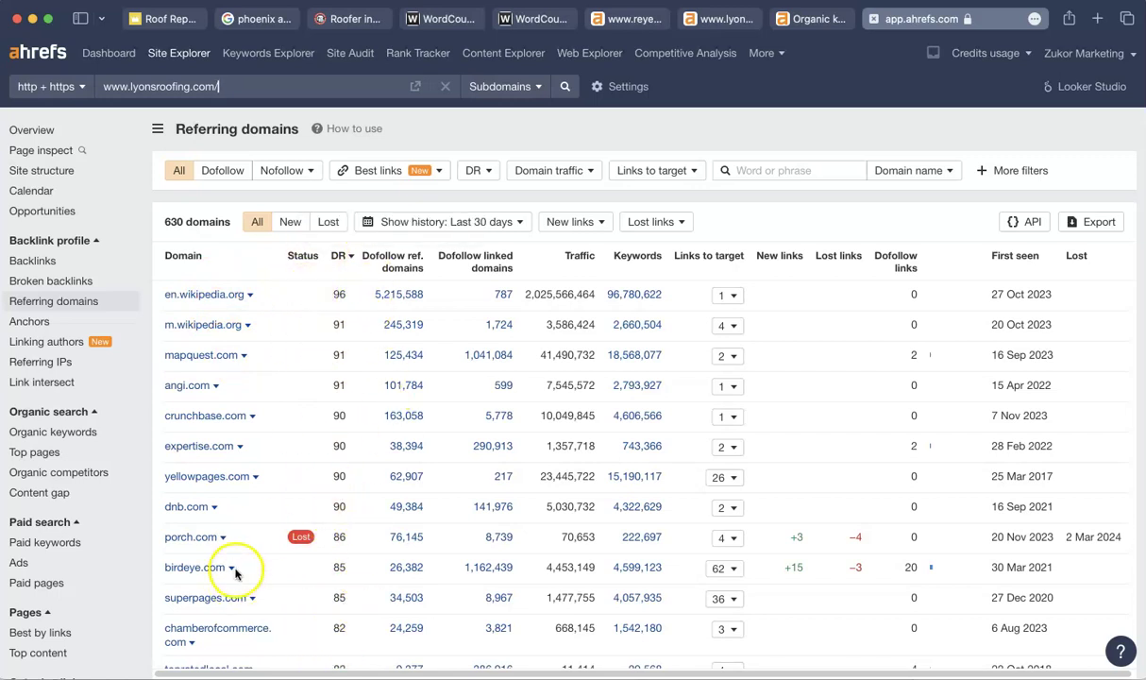
{"action": "scroll", "coordinate": [235, 573], "scroll_direction": "down", "scroll_amount": 1}
{"action": "scroll", "coordinate": [235, 573], "scroll_direction": "down", "scroll_amount": 2}
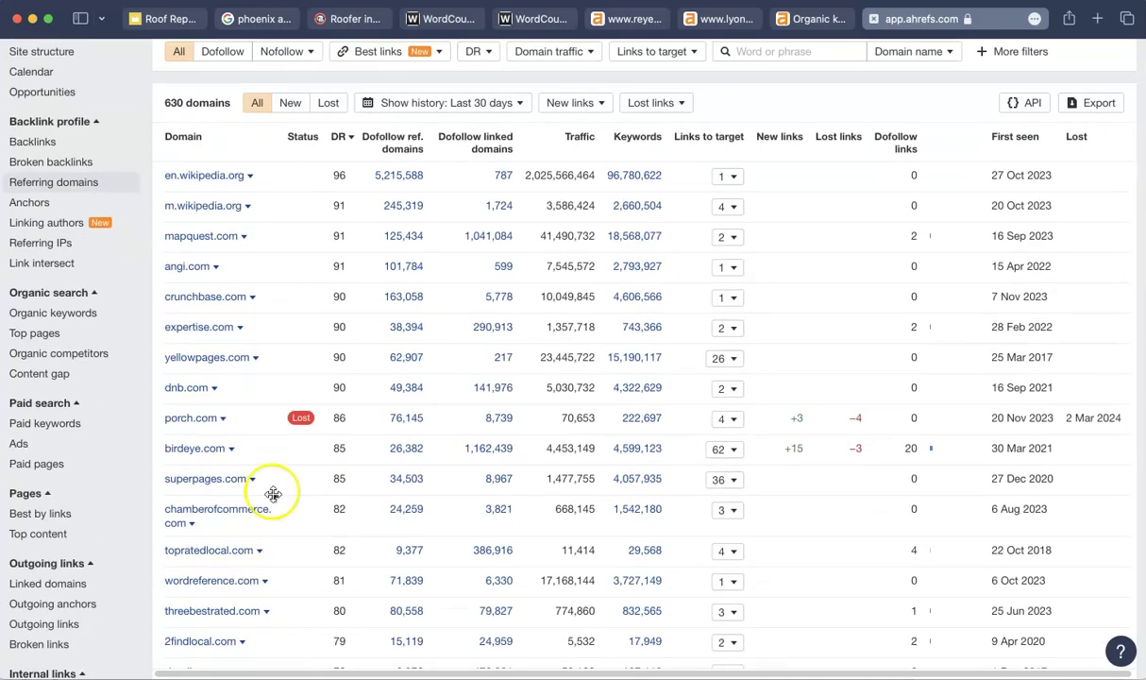
{"action": "scroll", "coordinate": [273, 491], "scroll_direction": "down", "scroll_amount": 1}
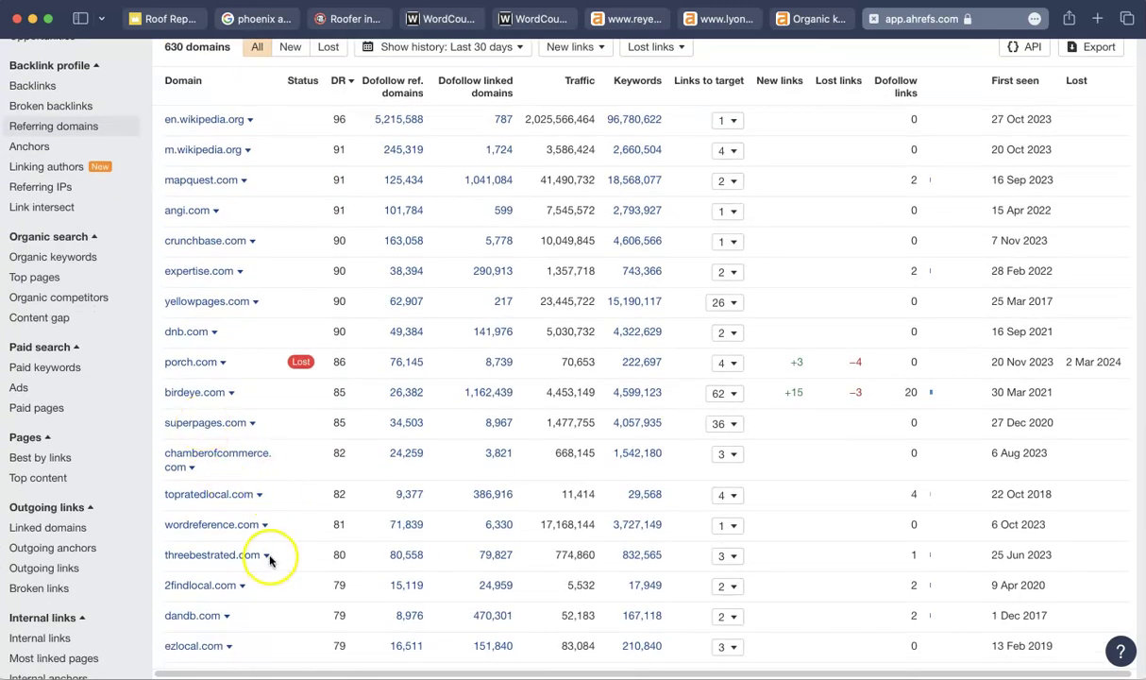
{"action": "scroll", "coordinate": [321, 529], "scroll_direction": "down", "scroll_amount": 8}
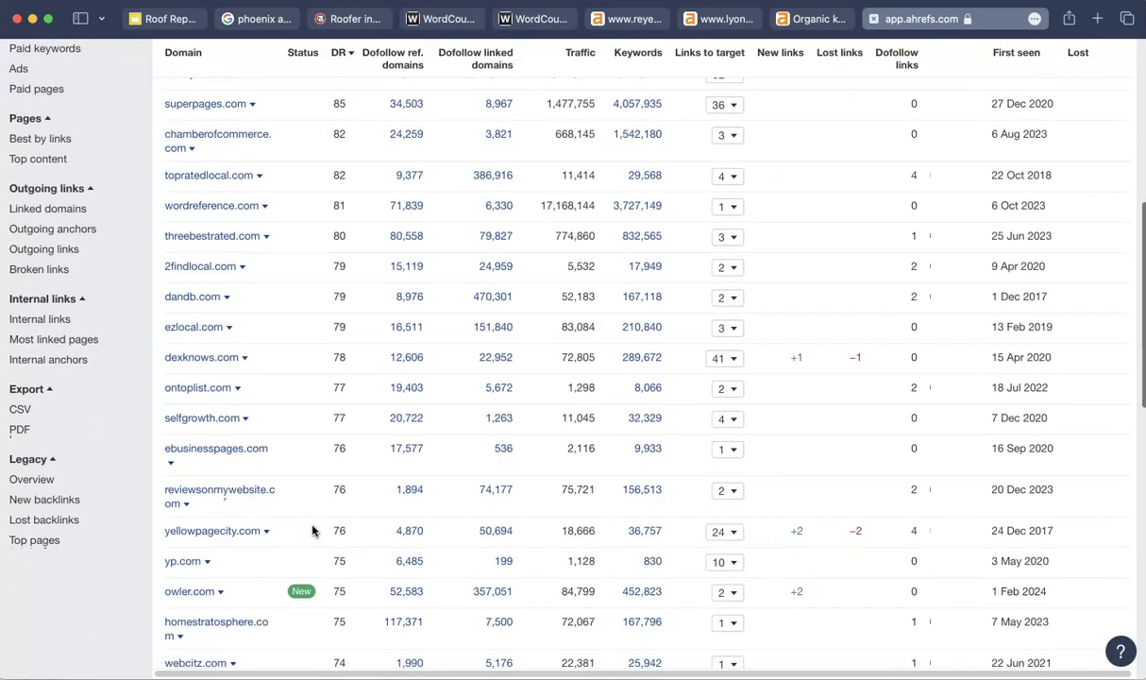
{"action": "scroll", "coordinate": [313, 531], "scroll_direction": "up", "scroll_amount": 10}
{"action": "left_click", "coordinate": [348, 367]}
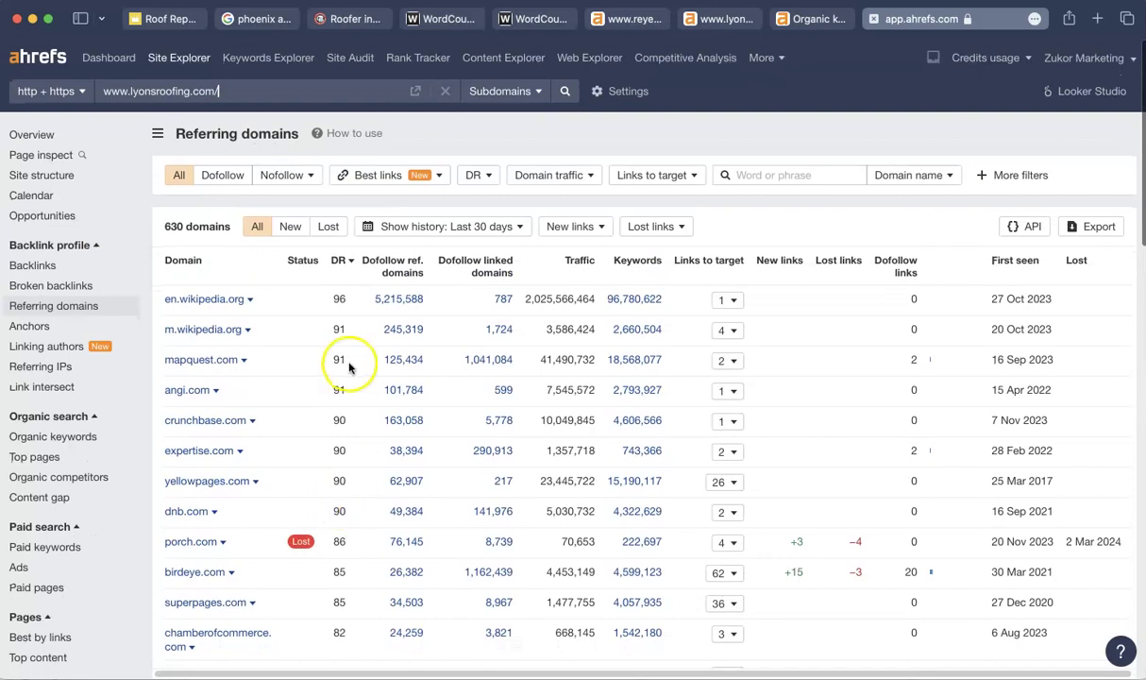
{"action": "scroll", "coordinate": [341, 335], "scroll_direction": "down", "scroll_amount": 20}
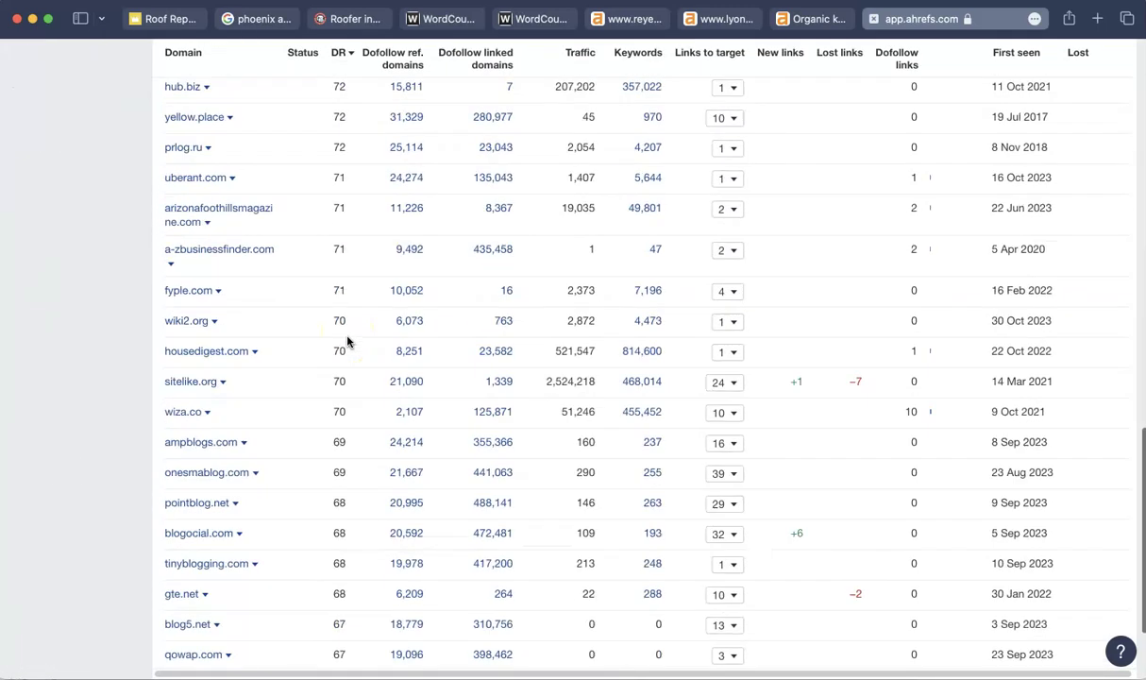
{"action": "left_click", "coordinate": [332, 480]}
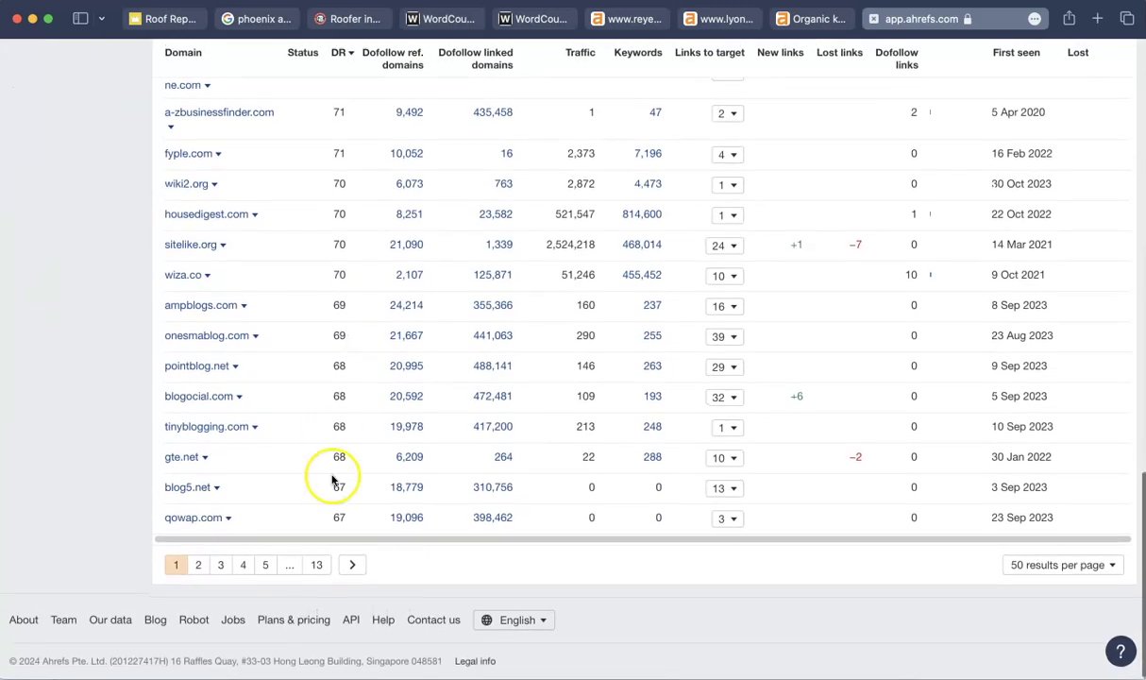
Step: View page 13 of lyonsroofing.com's referring domains to check the lowest-rated sites, and return to page 1
{"action": "left_click", "coordinate": [317, 565]}
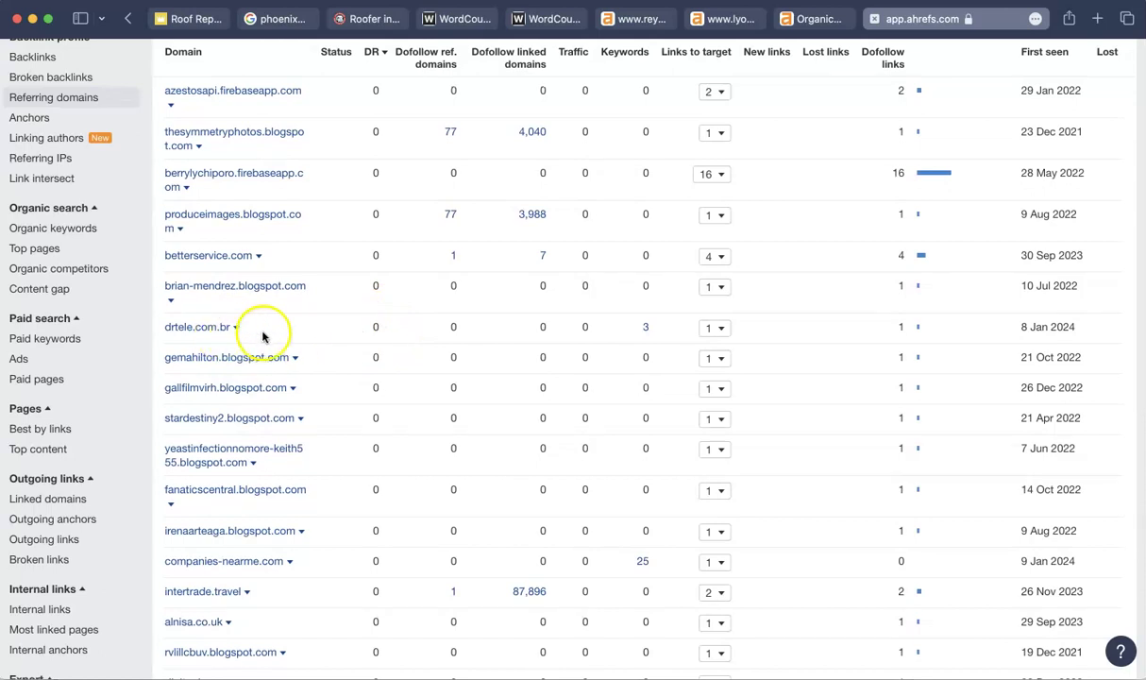
{"action": "scroll", "coordinate": [263, 337], "scroll_direction": "down", "scroll_amount": 1}
{"action": "scroll", "coordinate": [344, 269], "scroll_direction": "down", "scroll_amount": 15}
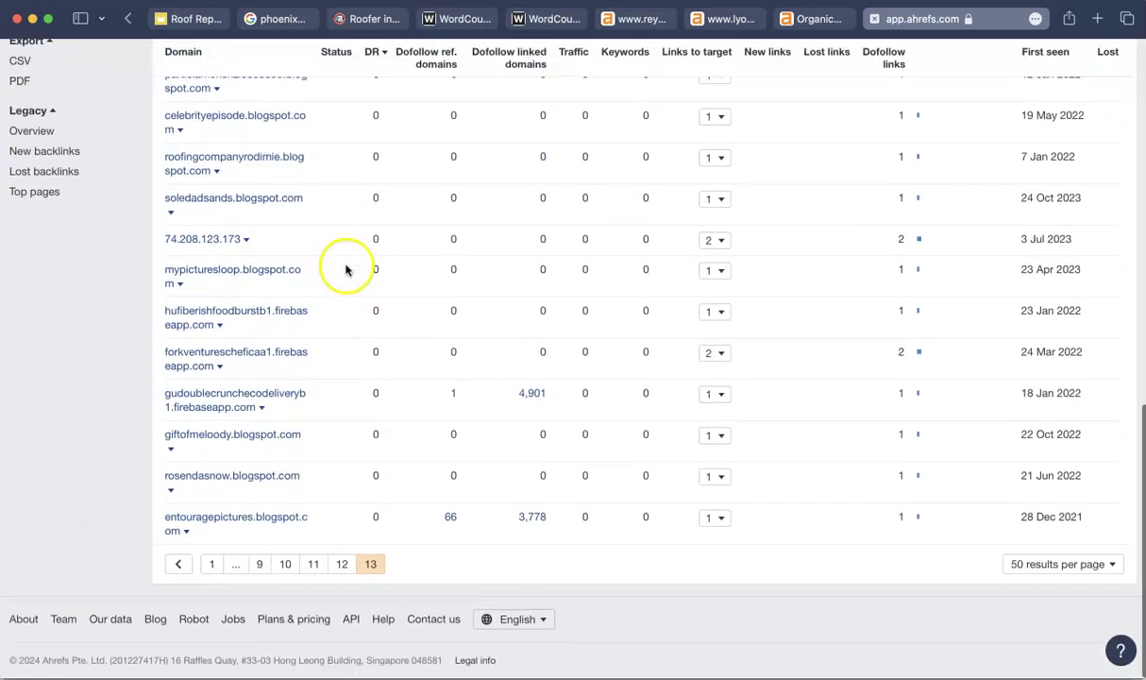
{"action": "left_click", "coordinate": [216, 564]}
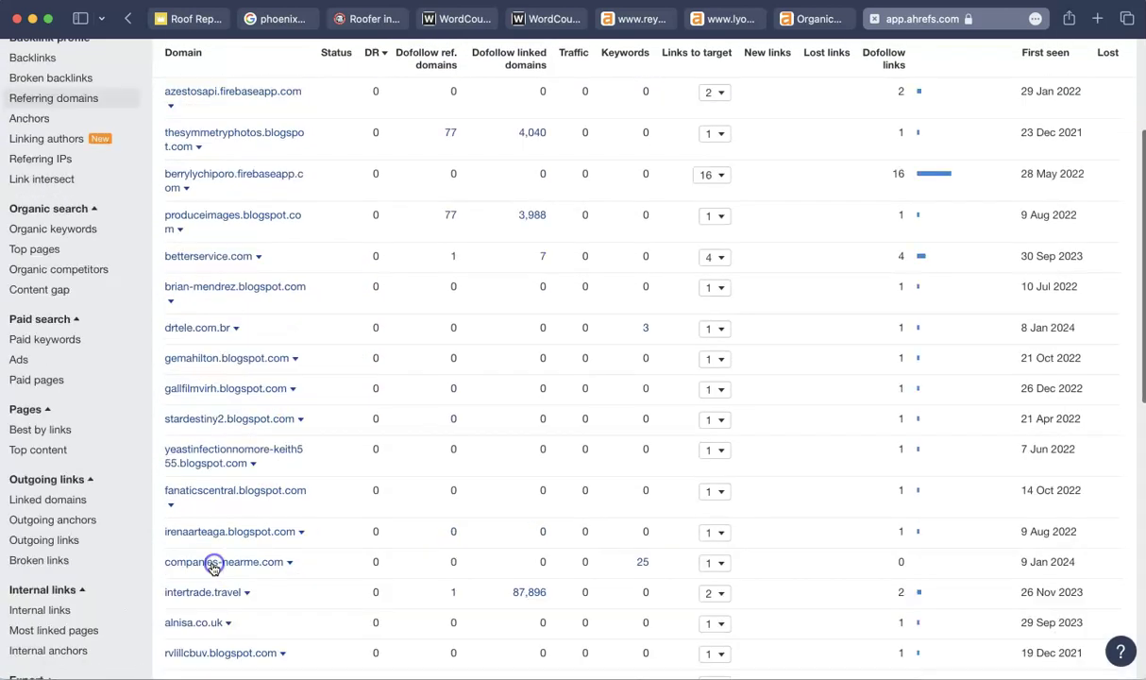
{"action": "scroll", "coordinate": [212, 373], "scroll_direction": "up", "scroll_amount": 3}
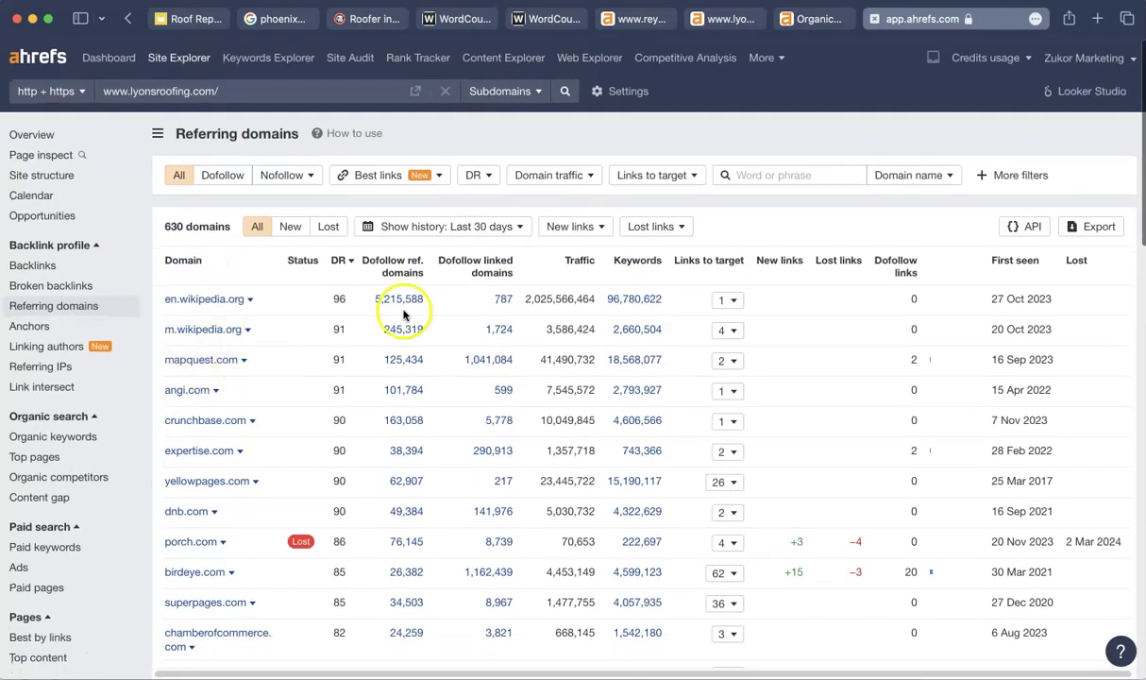
Step: Compare the Ahrefs overviews of reyesroofingllc.com and lyonsroofing.com again, and review Lyons Roofing's placement in the Google results for "phoenix az roofer"
{"action": "left_click", "coordinate": [642, 18]}
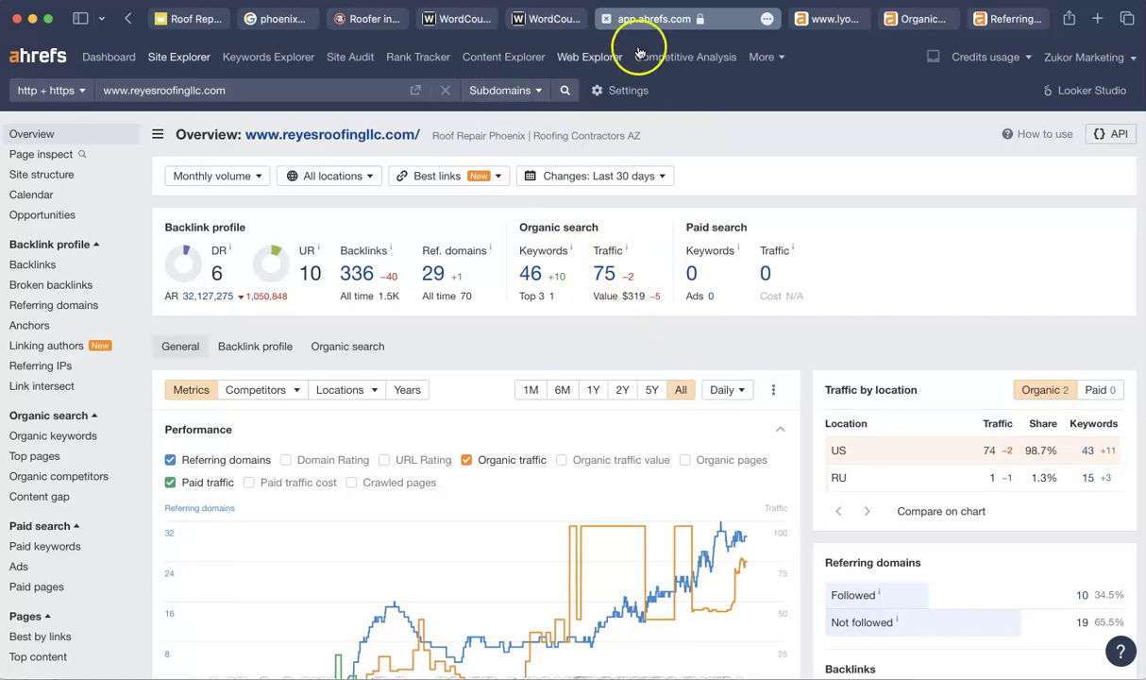
{"action": "left_click", "coordinate": [838, 19]}
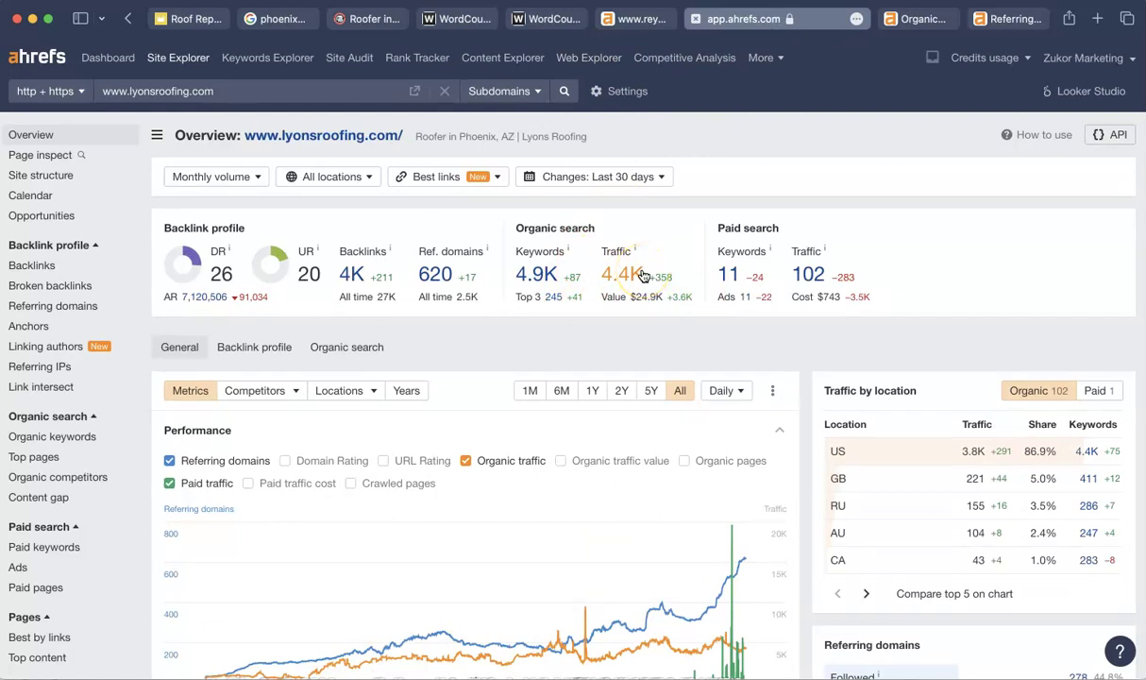
{"action": "left_click", "coordinate": [283, 21]}
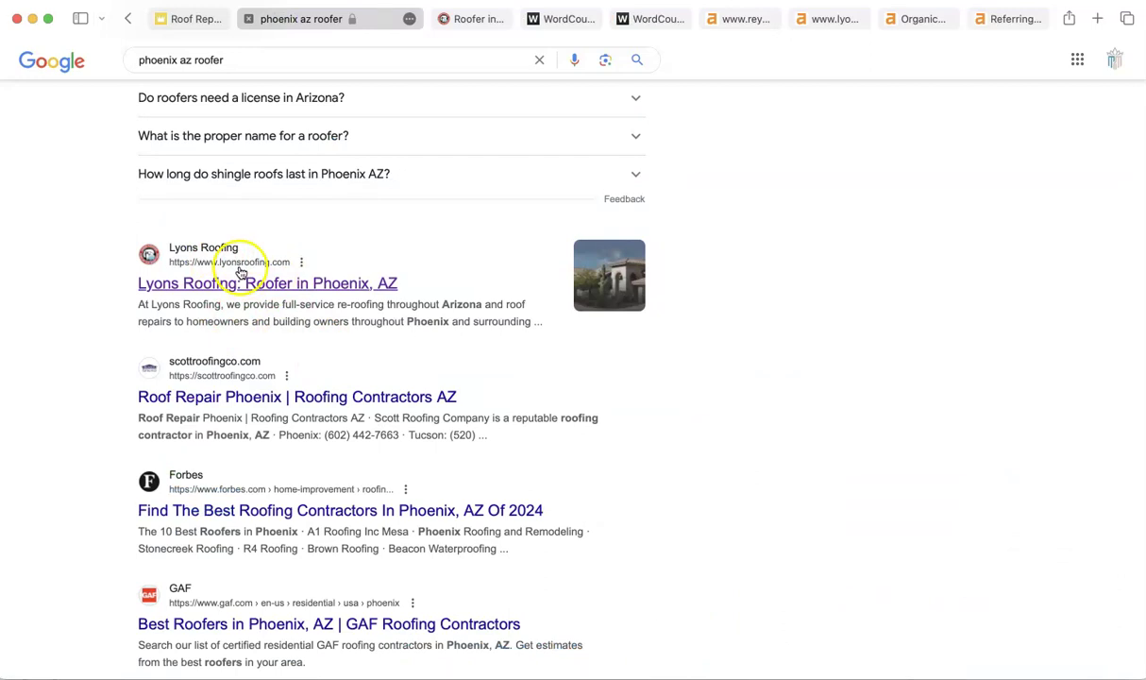
{"action": "scroll", "coordinate": [240, 271], "scroll_direction": "up", "scroll_amount": 5}
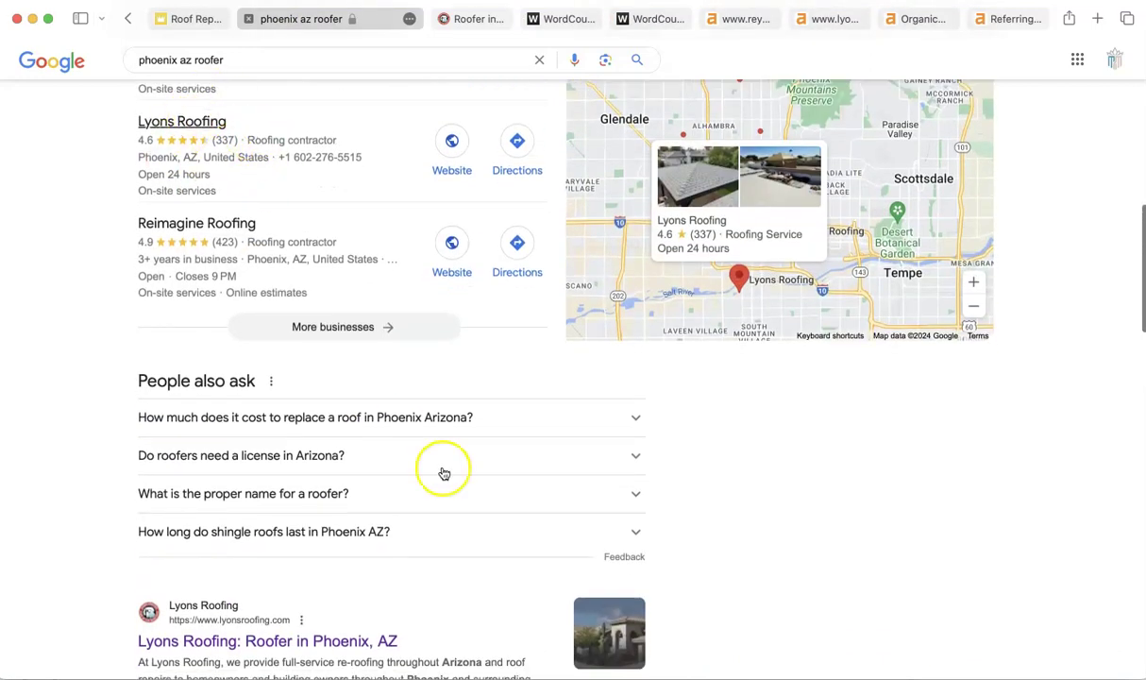
{"action": "scroll", "coordinate": [444, 473], "scroll_direction": "down", "scroll_amount": 5}
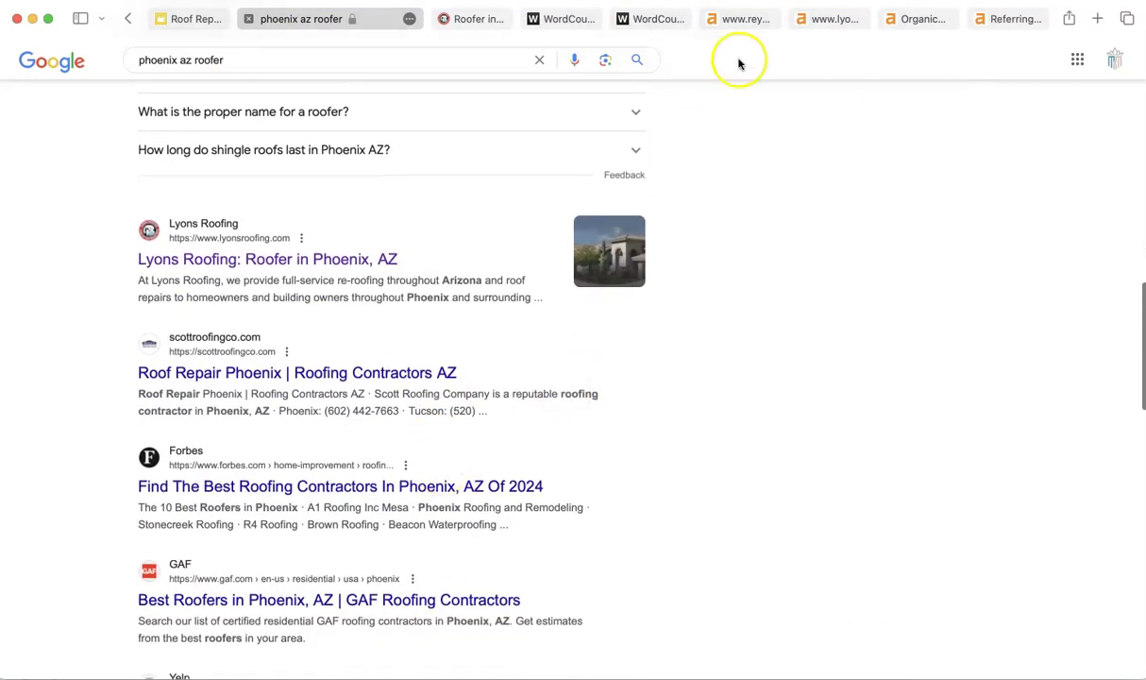
{"action": "left_click", "coordinate": [748, 20]}
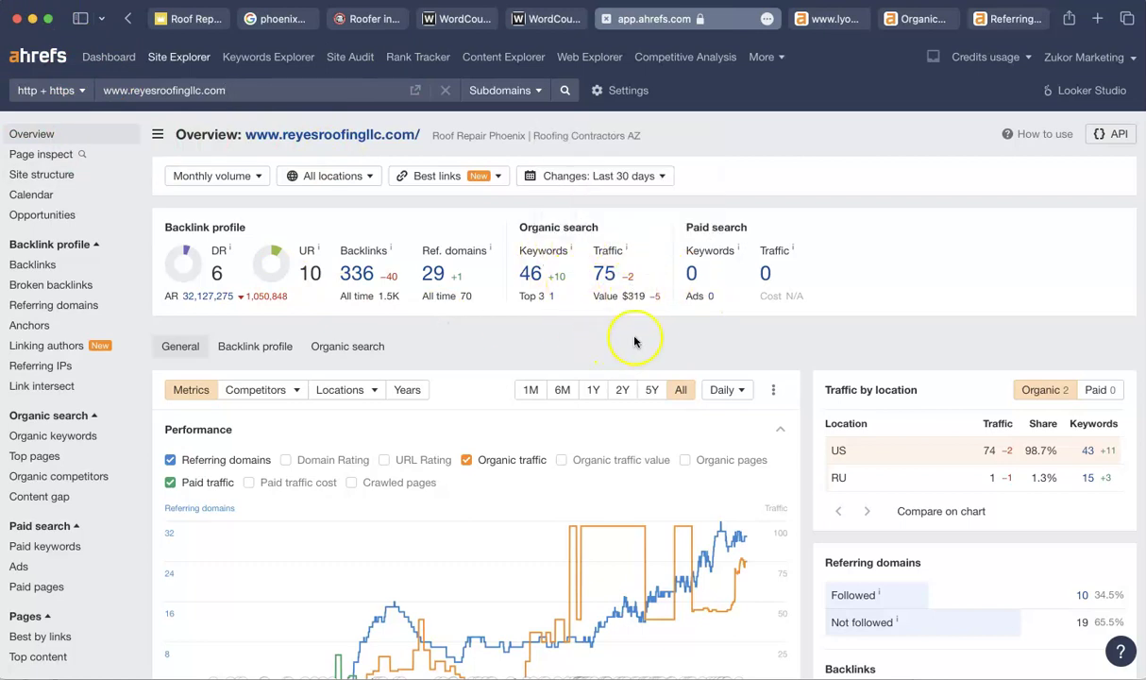
{"action": "left_click", "coordinate": [837, 21]}
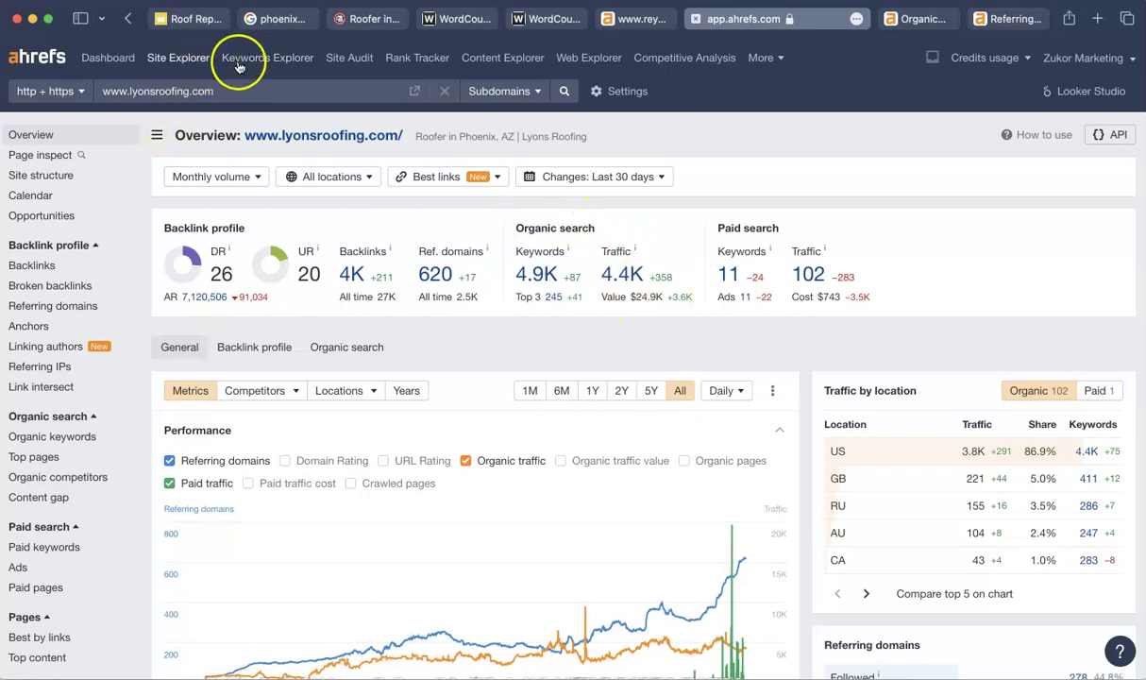
{"action": "left_click", "coordinate": [283, 19]}
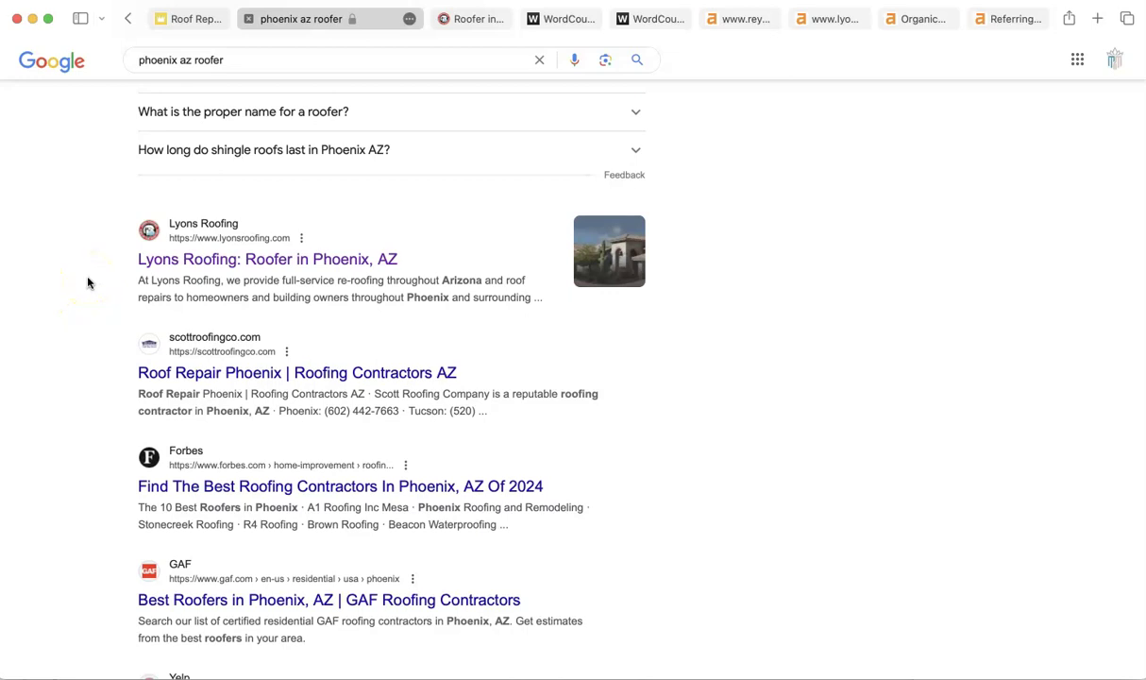
Step: Scan the organic Google results for "phoenix az roofer" below Lyons Roofing's listing, looking for the Reyes Roofing website
{"action": "scroll", "coordinate": [88, 282], "scroll_direction": "down", "scroll_amount": 6}
{"action": "scroll", "coordinate": [87, 282], "scroll_direction": "down", "scroll_amount": 10}
{"action": "scroll", "coordinate": [88, 282], "scroll_direction": "down", "scroll_amount": 11}
{"action": "scroll", "coordinate": [88, 282], "scroll_direction": "down", "scroll_amount": 8}
{"action": "scroll", "coordinate": [88, 282], "scroll_direction": "down", "scroll_amount": 6}
{"action": "scroll", "coordinate": [88, 282], "scroll_direction": "down", "scroll_amount": 8}
{"action": "scroll", "coordinate": [88, 283], "scroll_direction": "down", "scroll_amount": 8}
{"action": "scroll", "coordinate": [88, 282], "scroll_direction": "down", "scroll_amount": 6}
{"action": "scroll", "coordinate": [88, 282], "scroll_direction": "down", "scroll_amount": 9}
{"action": "scroll", "coordinate": [88, 282], "scroll_direction": "down", "scroll_amount": 9}
{"action": "scroll", "coordinate": [87, 282], "scroll_direction": "down", "scroll_amount": 8}
{"action": "scroll", "coordinate": [88, 282], "scroll_direction": "down", "scroll_amount": 8}
{"action": "scroll", "coordinate": [88, 282], "scroll_direction": "down", "scroll_amount": 8}
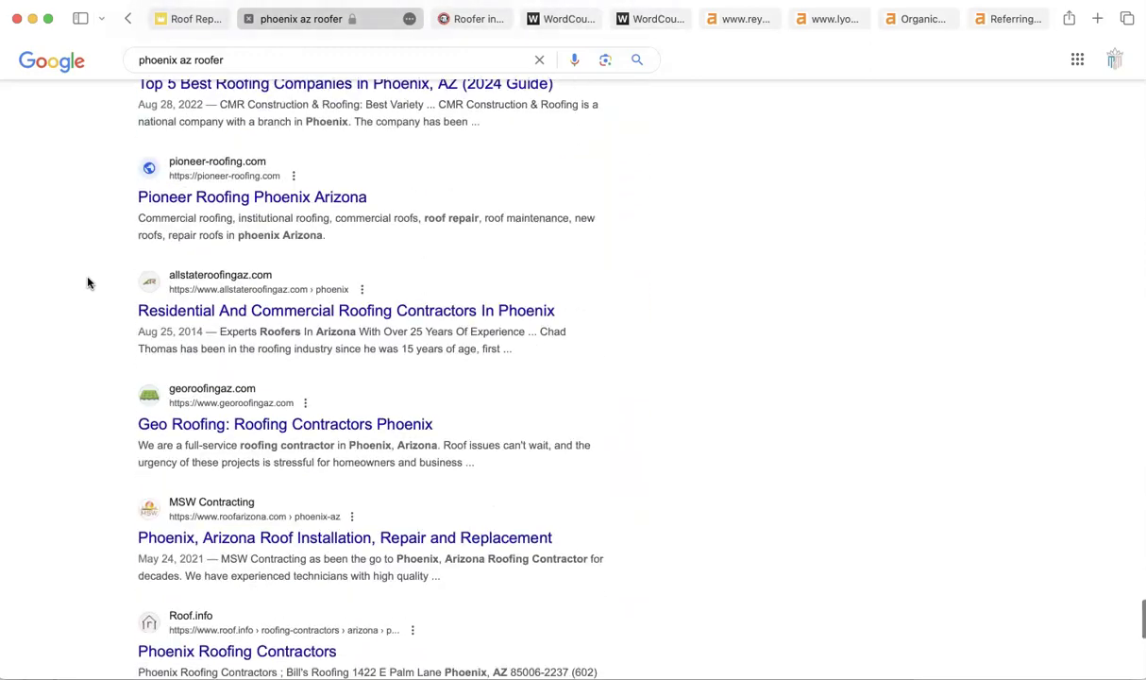
{"action": "scroll", "coordinate": [88, 283], "scroll_direction": "down", "scroll_amount": 2}
{"action": "scroll", "coordinate": [88, 283], "scroll_direction": "up", "scroll_amount": 15}
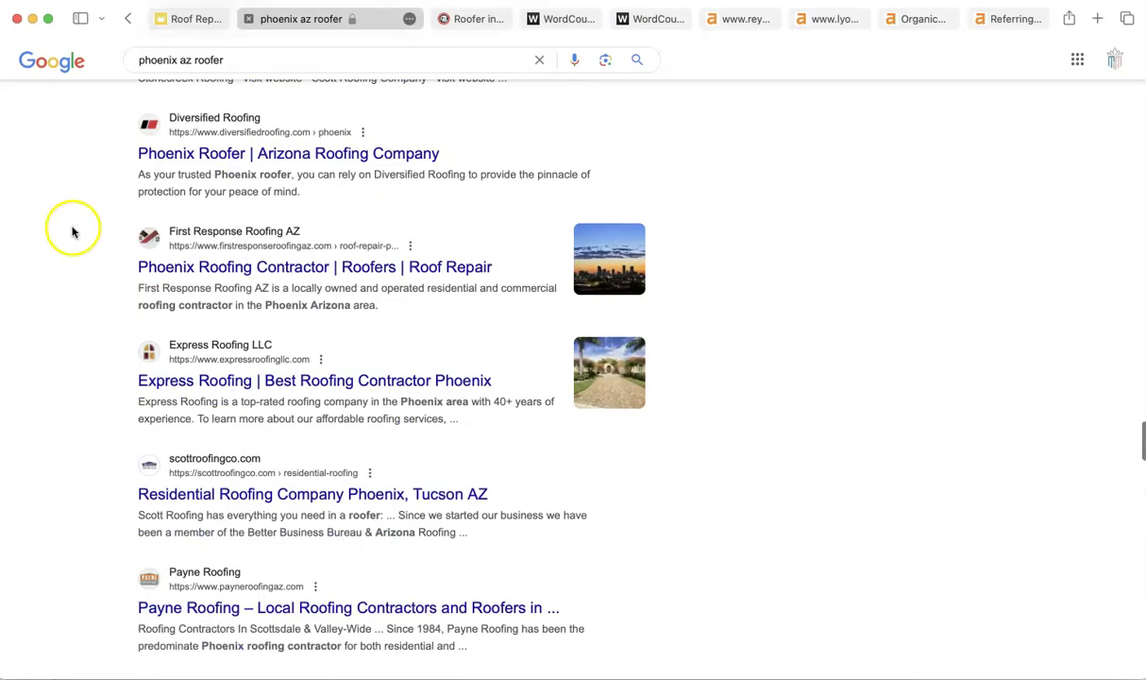
Step: Return to the reyesroofingllc.com homepage, clear the text selection, and review its navigation items, including Monsoons and Services, and its main headline
{"action": "left_click", "coordinate": [197, 19]}
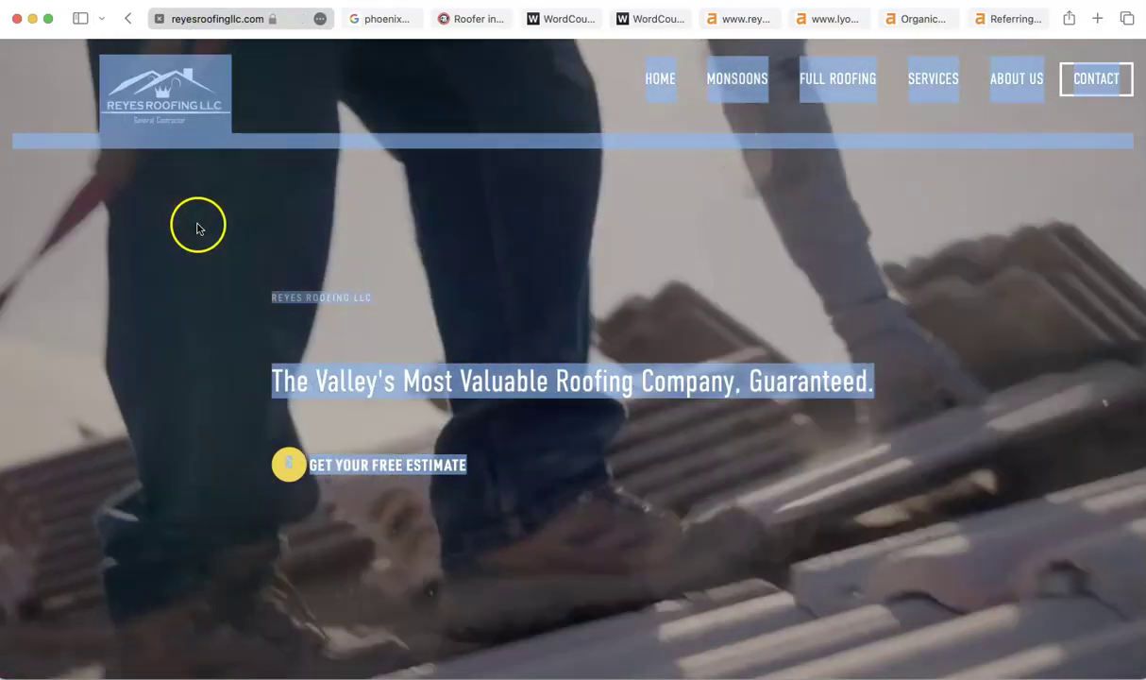
{"action": "left_click", "coordinate": [247, 224]}
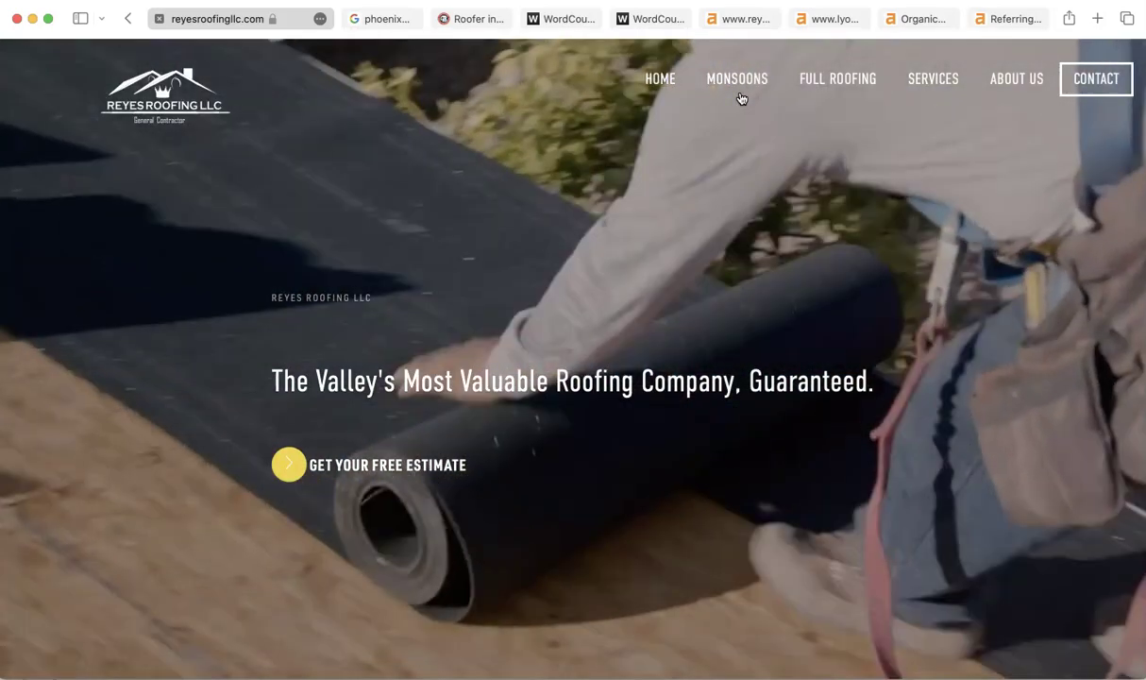
{"action": "left_click", "coordinate": [742, 81]}
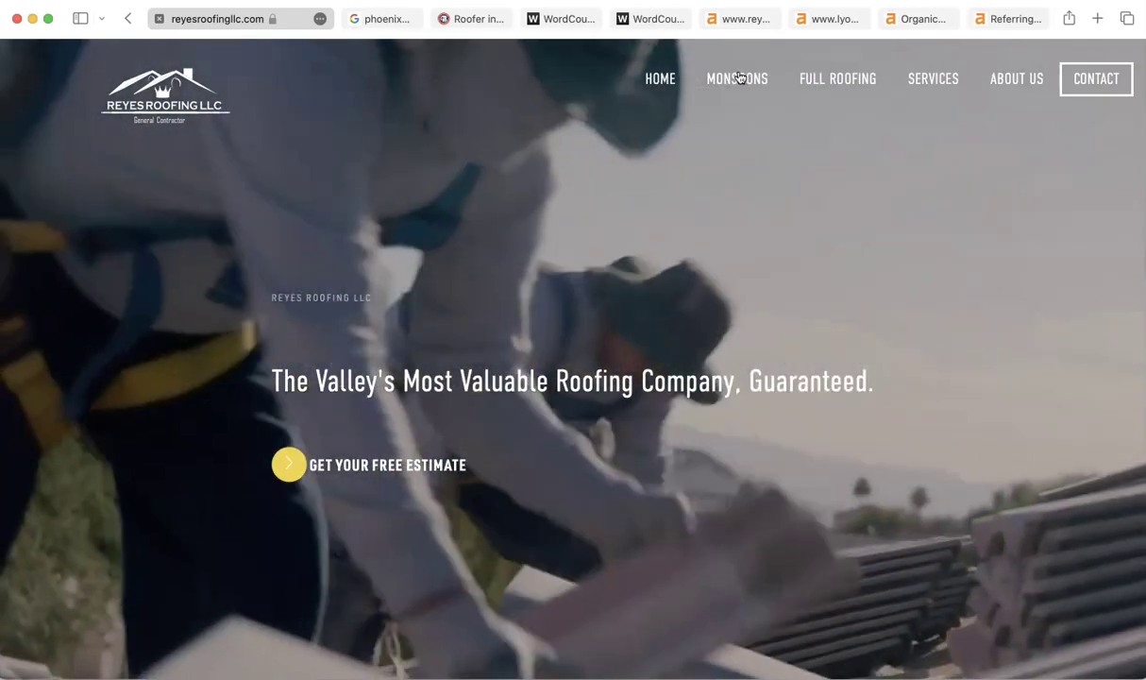
{"action": "left_click", "coordinate": [715, 70]}
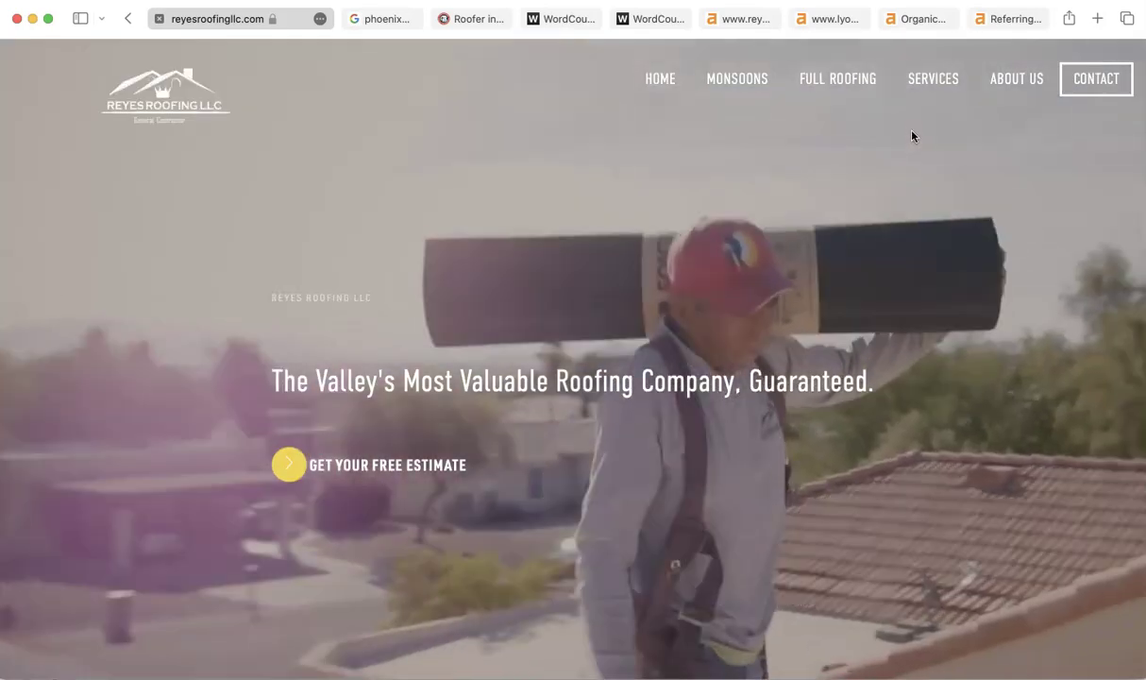
{"action": "mouse_move", "coordinate": [512, 381]}
{"action": "left_mouse_down"}
{"action": "mouse_move", "coordinate": [532, 299]}
{"action": "mouse_move", "coordinate": [526, 276]}
{"action": "left_mouse_up"}
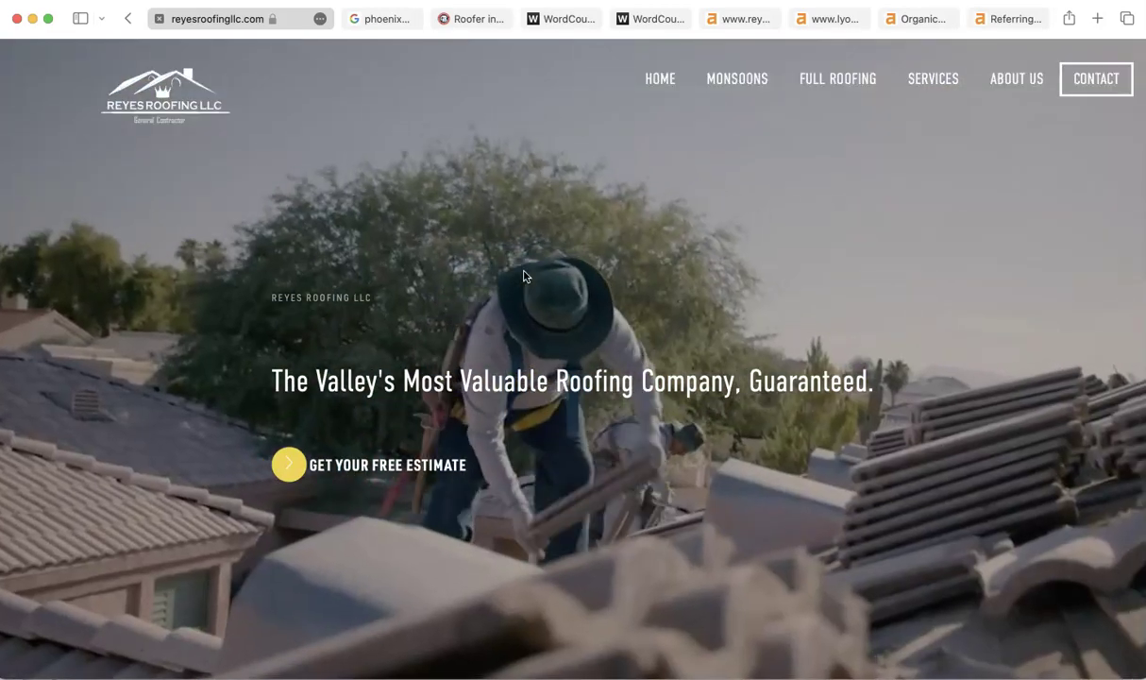
{"action": "left_click", "coordinate": [509, 276]}
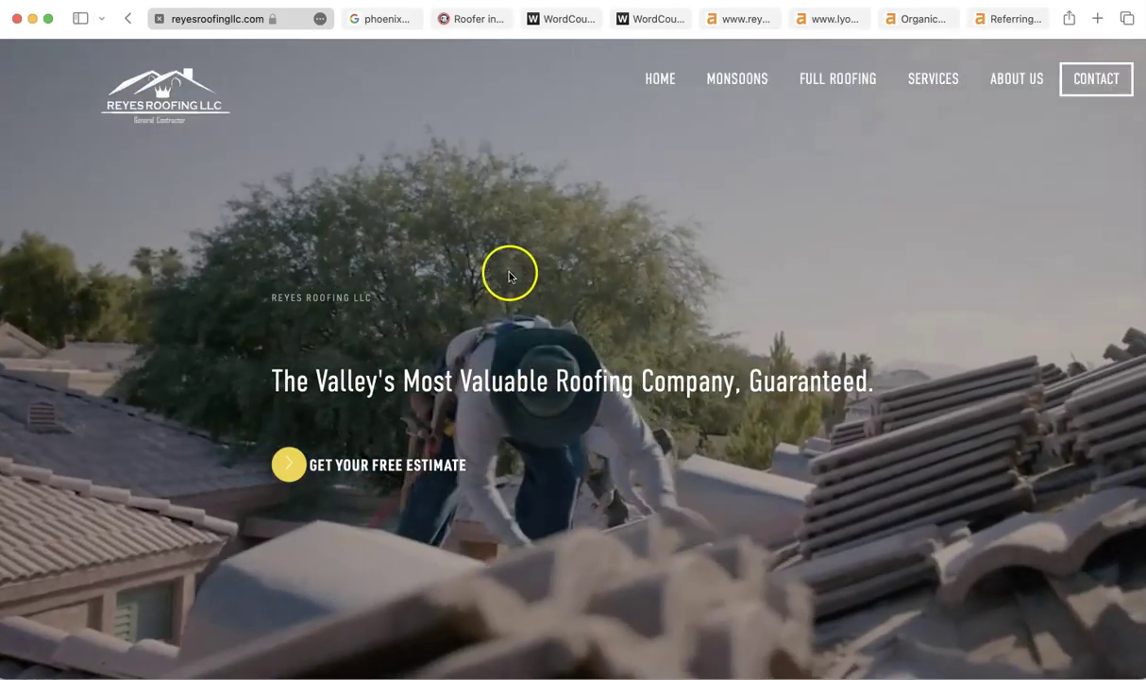